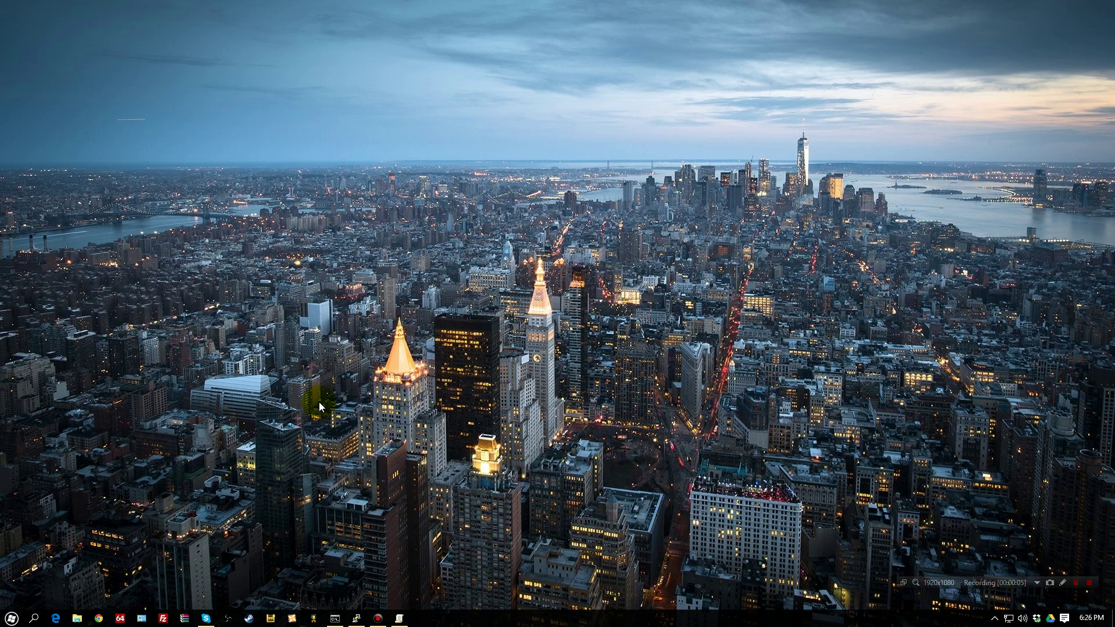
Open Task Manager and Cortana's settings from the Windows search panel
click(33, 618)
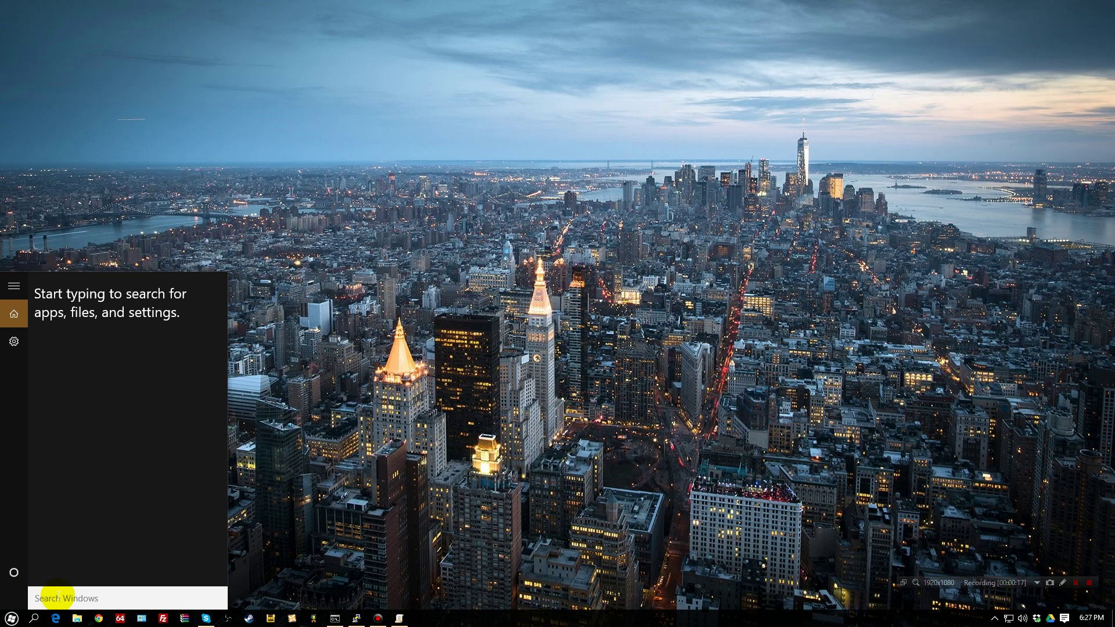
click(293, 573)
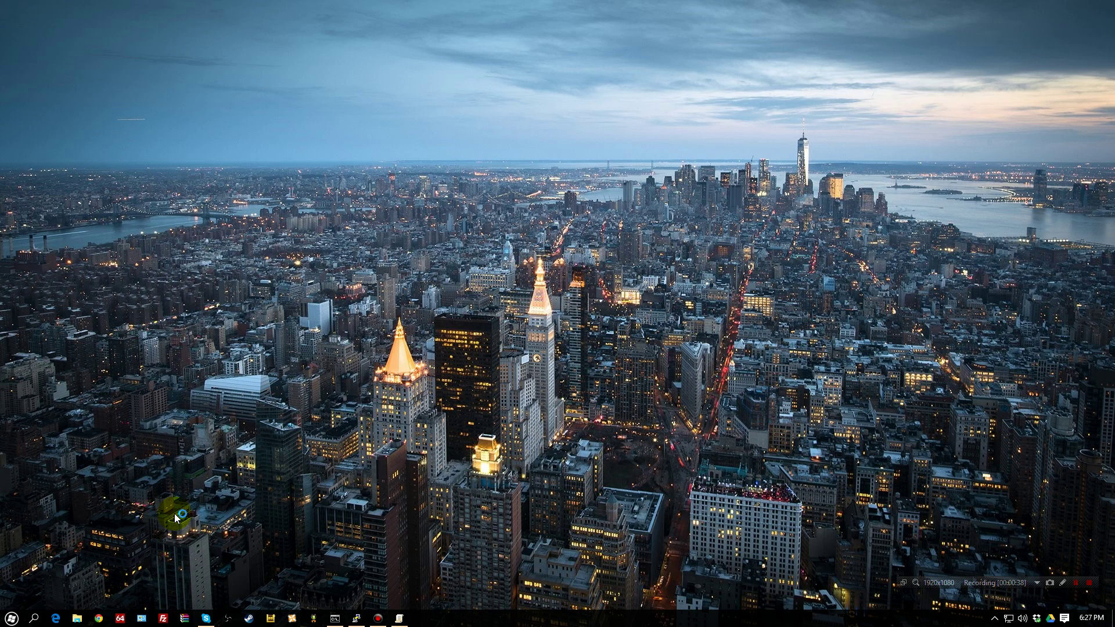
key(ctrl+shift+Escape)
key(super)
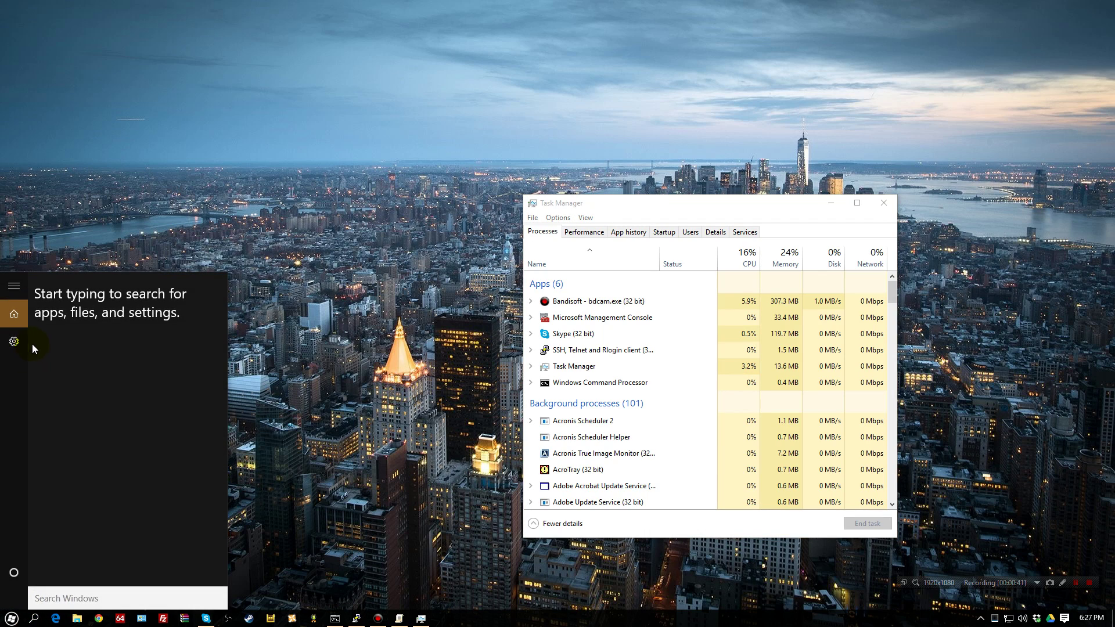
click(14, 342)
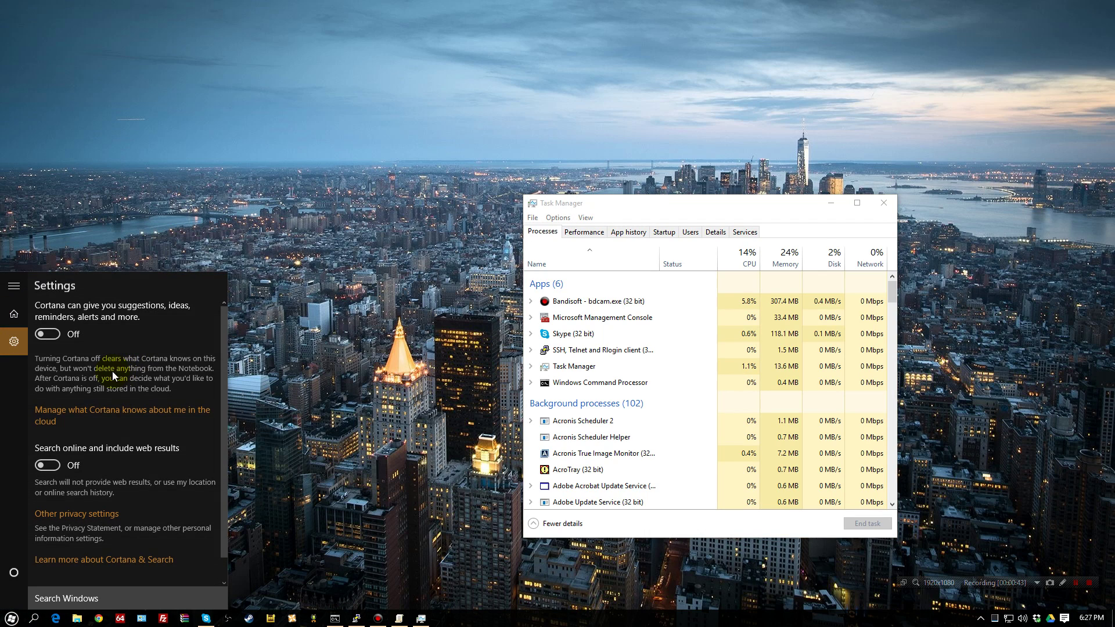
scroll(123, 362, down, 1)
scroll(141, 447, up, 1)
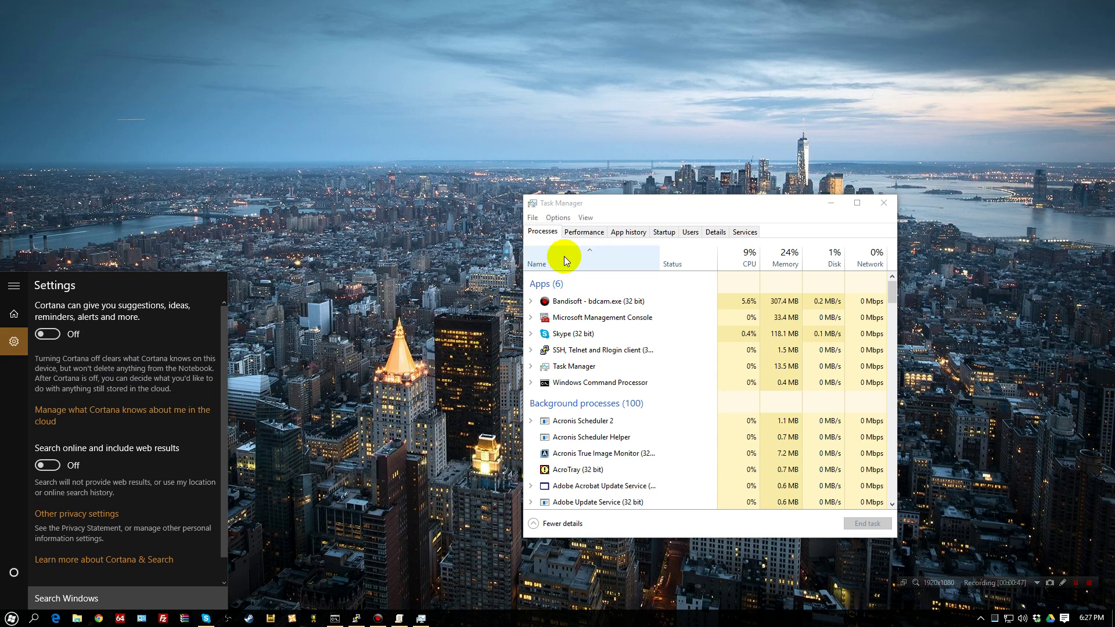
End the Cortana background process in Task Manager's Processes list
click(627, 365)
scroll(626, 364, down, 4)
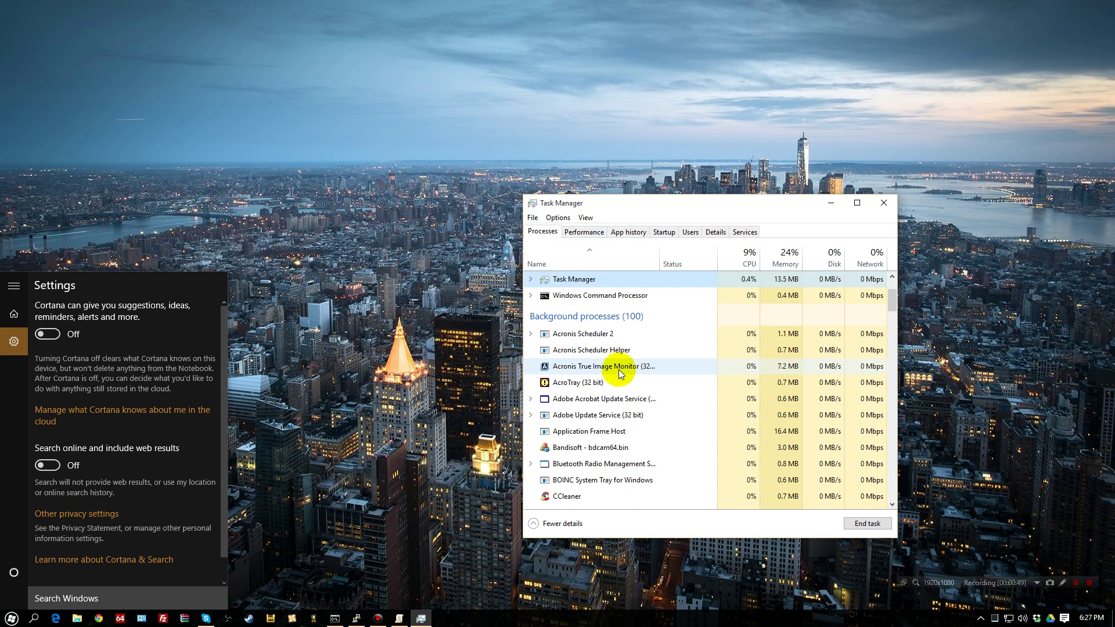
click(616, 421)
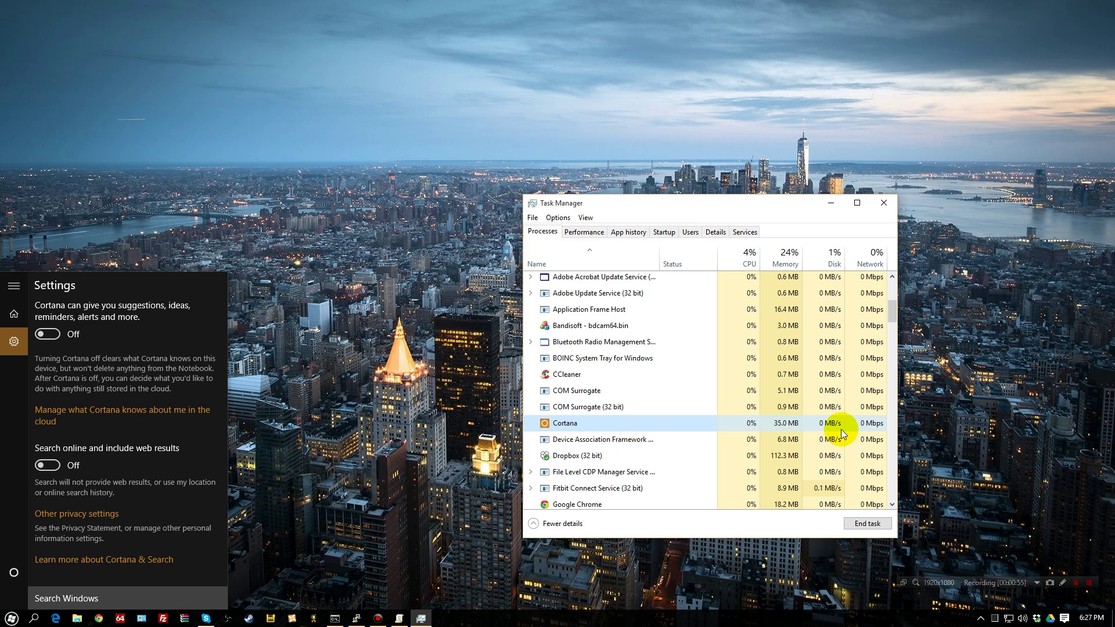
right_click(793, 425)
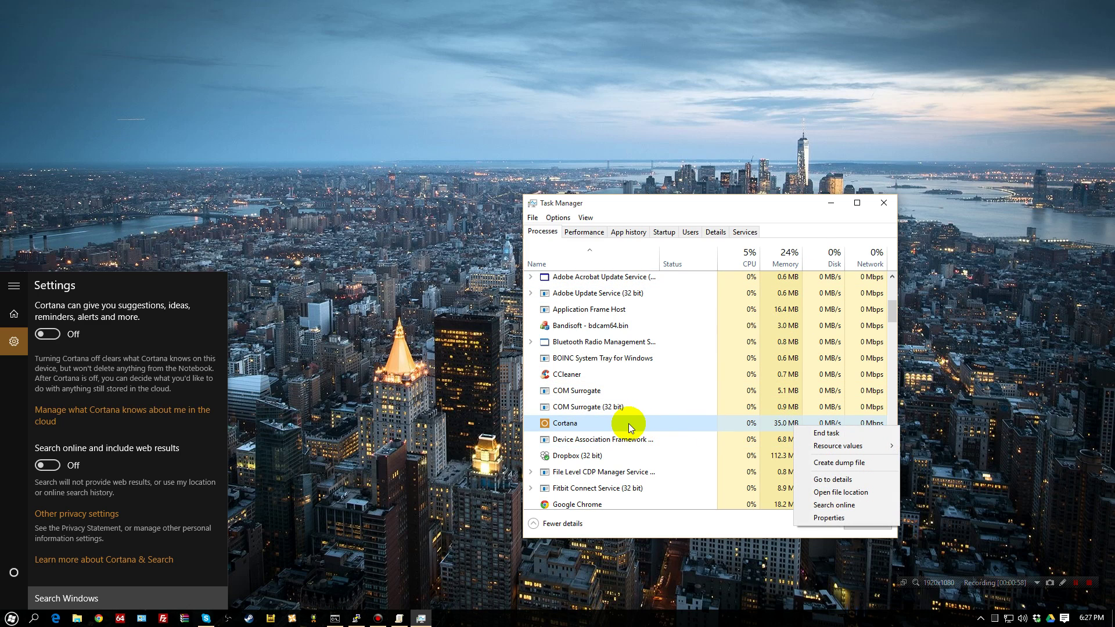
key(super+plus)
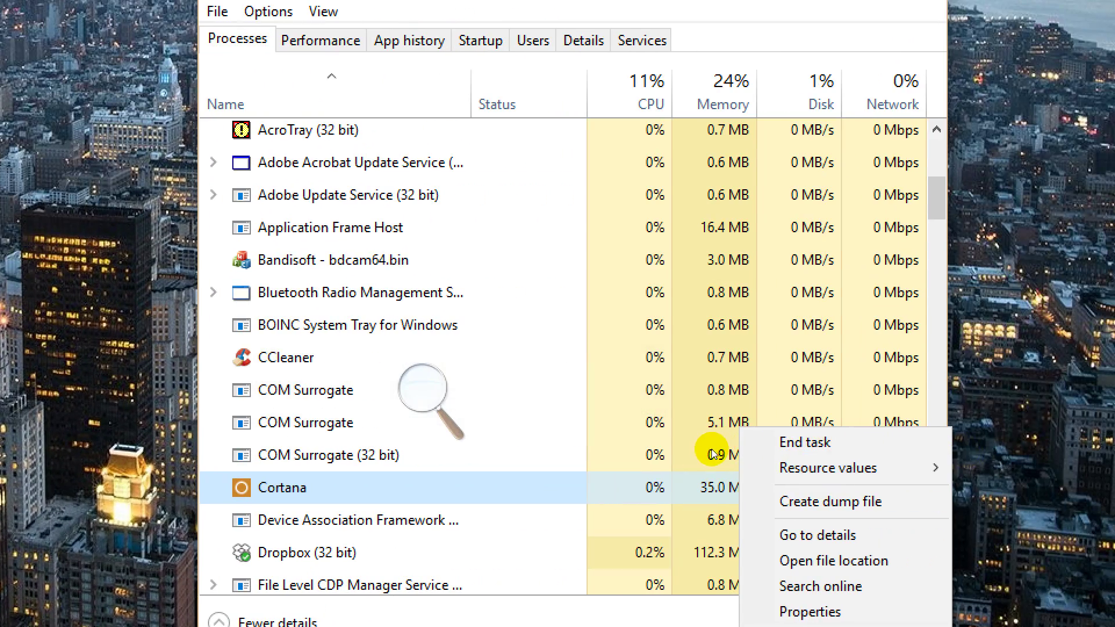
click(713, 454)
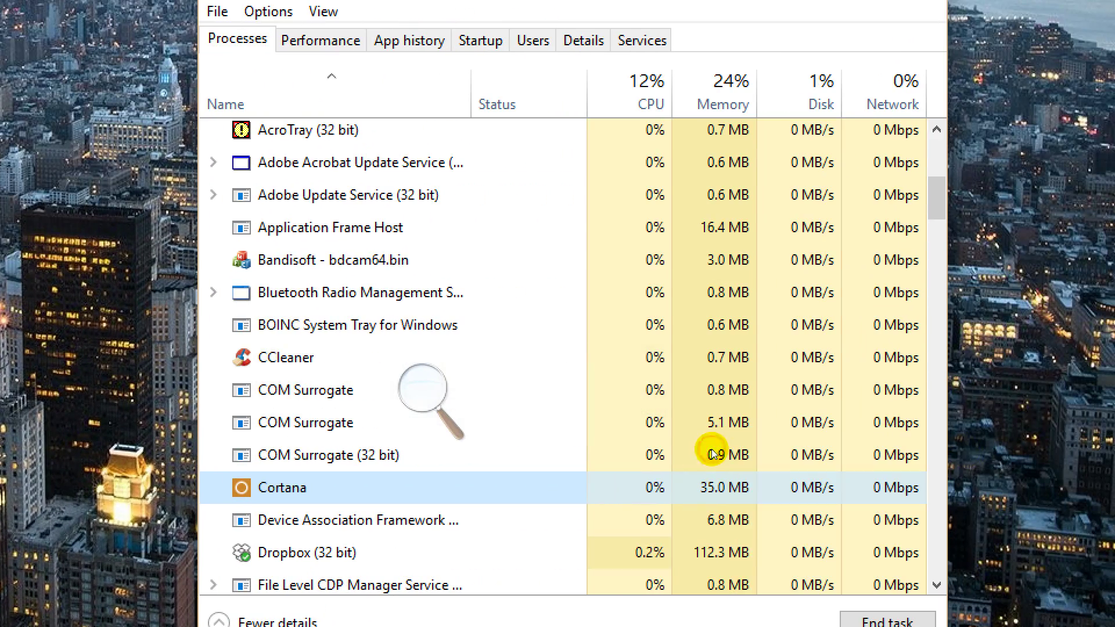
key(shift+F10)
key(Return)
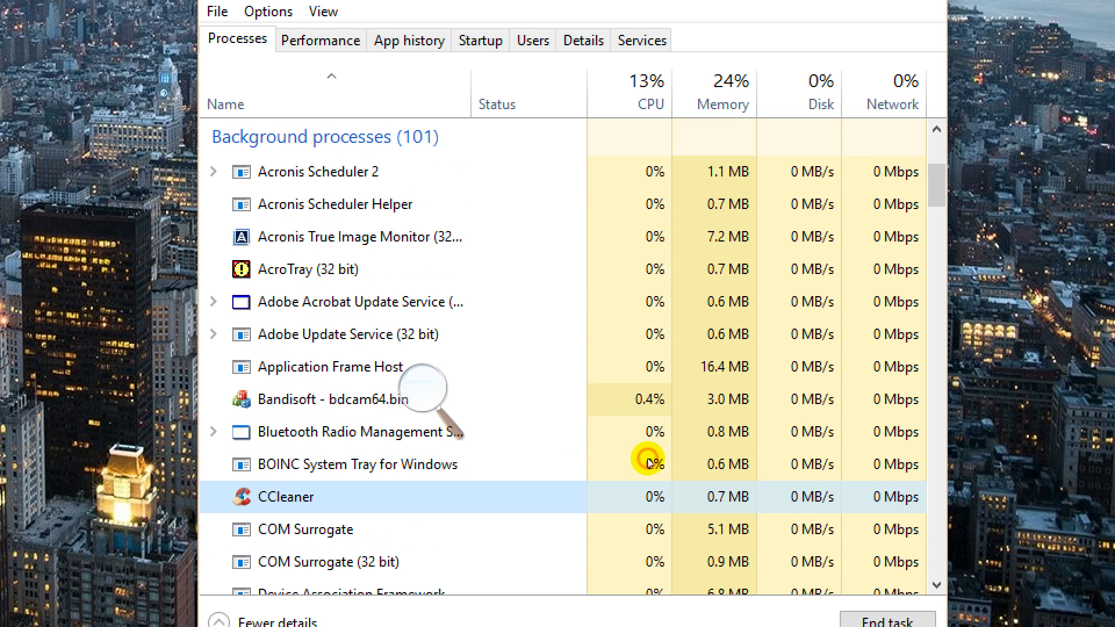
Recheck the process list and select the restarted Cortana process
scroll(649, 463, down, 5)
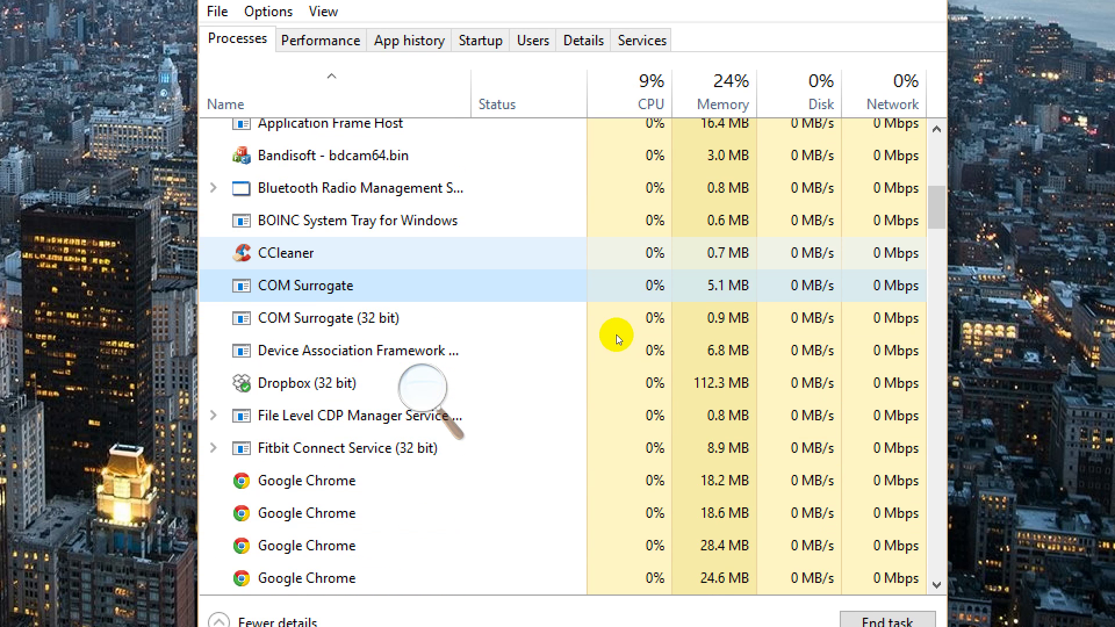
scroll(665, 348, up, 3)
scroll(665, 349, up, 3)
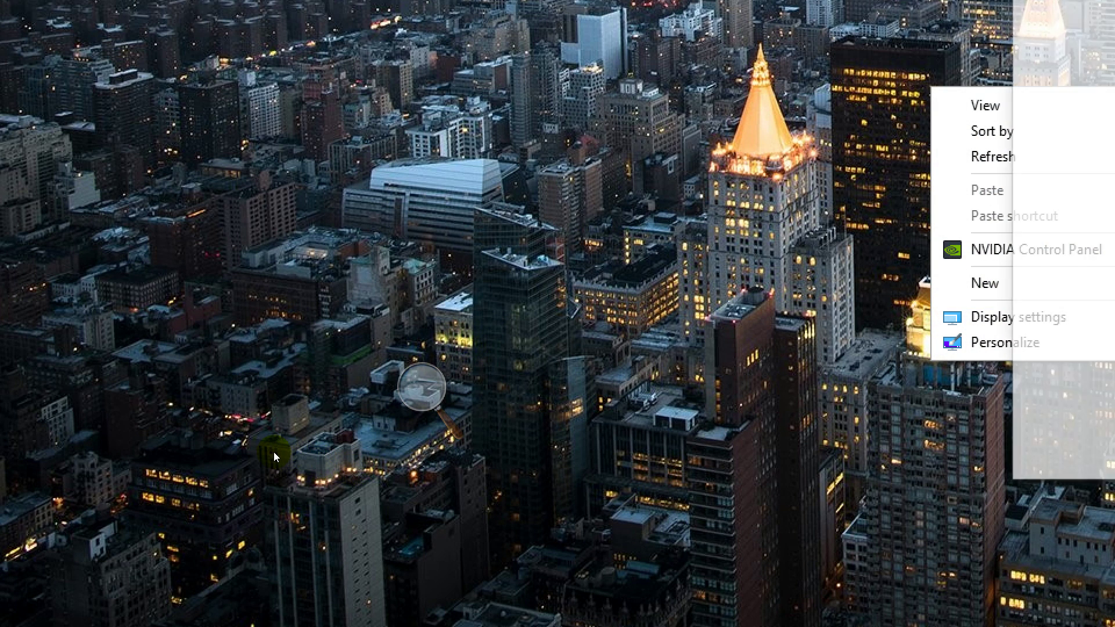
scroll(776, 407, down, 3)
scroll(776, 407, down, 3)
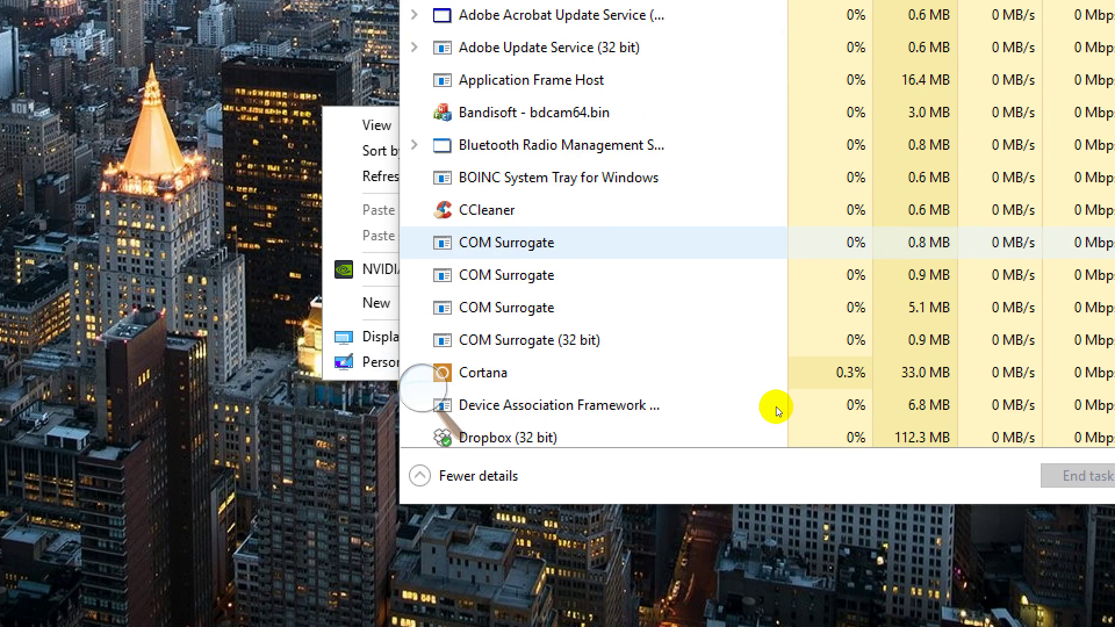
click(601, 440)
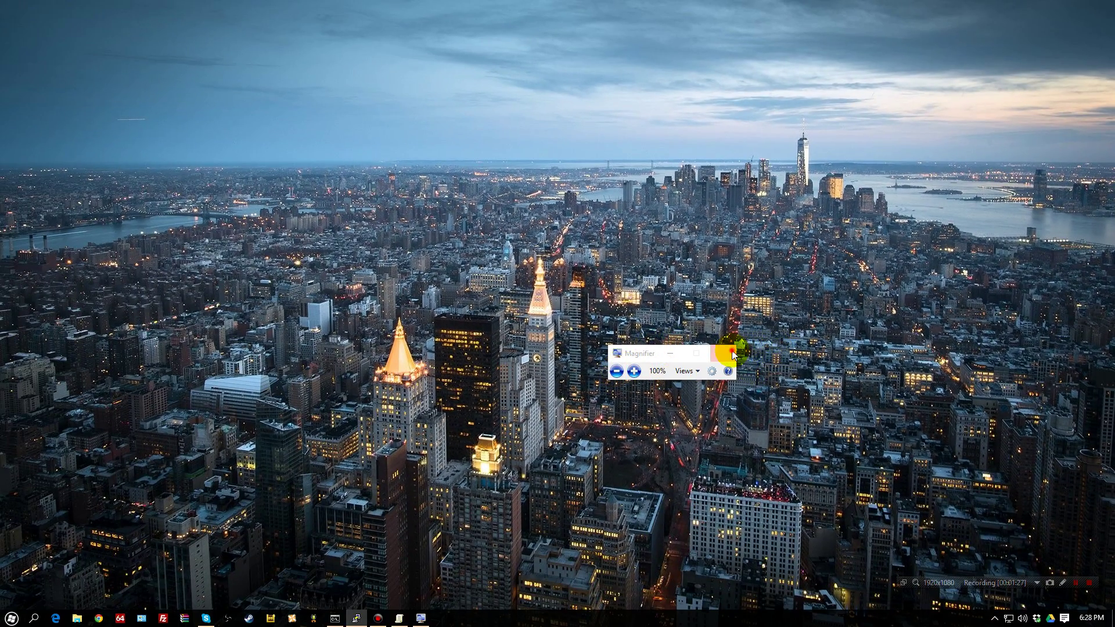
Close the Magnifier and get the classic-style Start menu open from the Start button
click(733, 356)
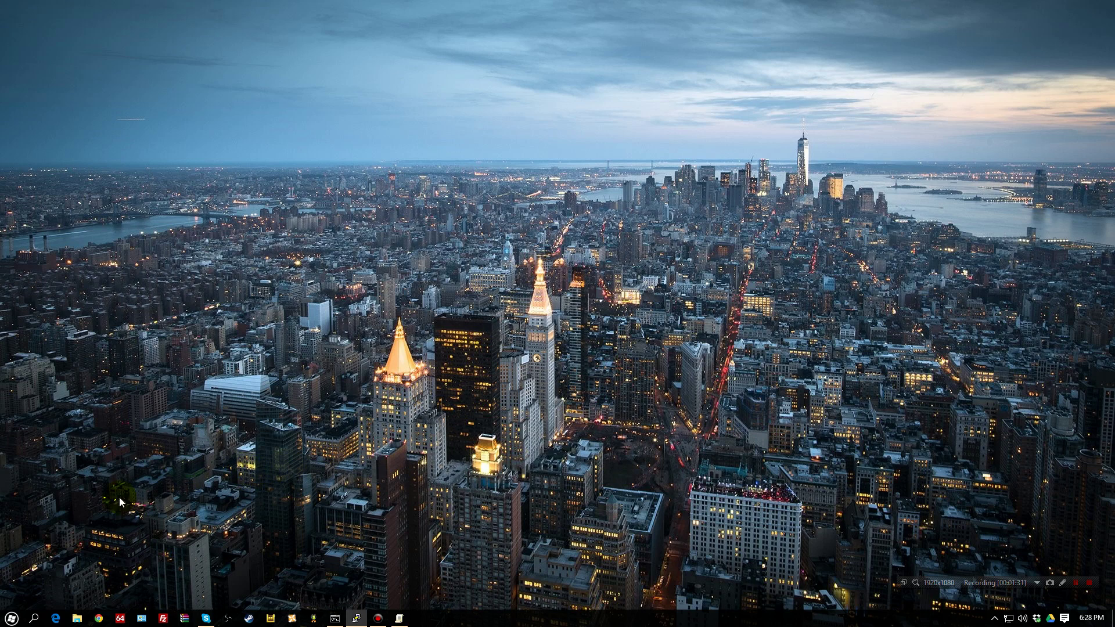
click(10, 619)
click(11, 620)
click(11, 619)
click(9, 621)
click(9, 621)
click(11, 623)
click(11, 619)
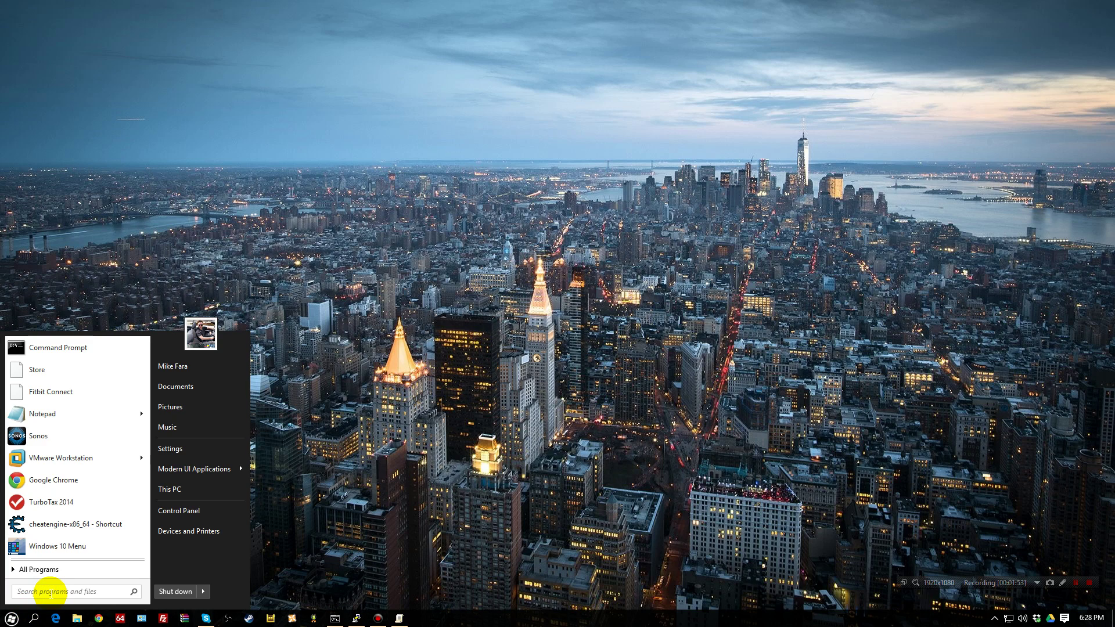
Search 'gpedit.msc' from the Start10 menu to launch the Local Group Policy Editor
text(gpedit)
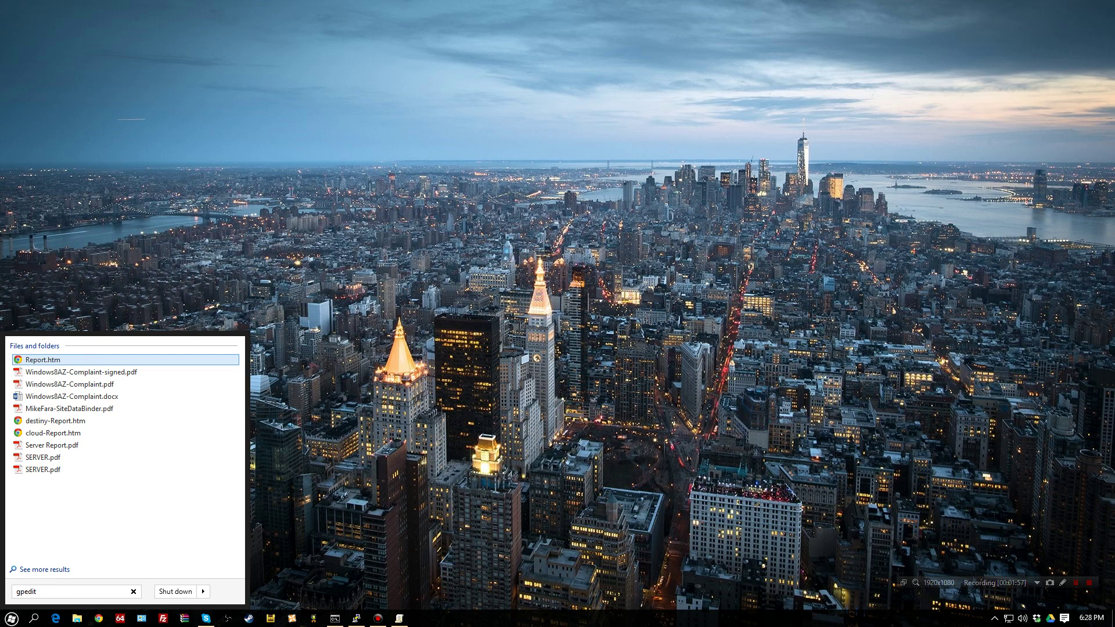
text(.msc)
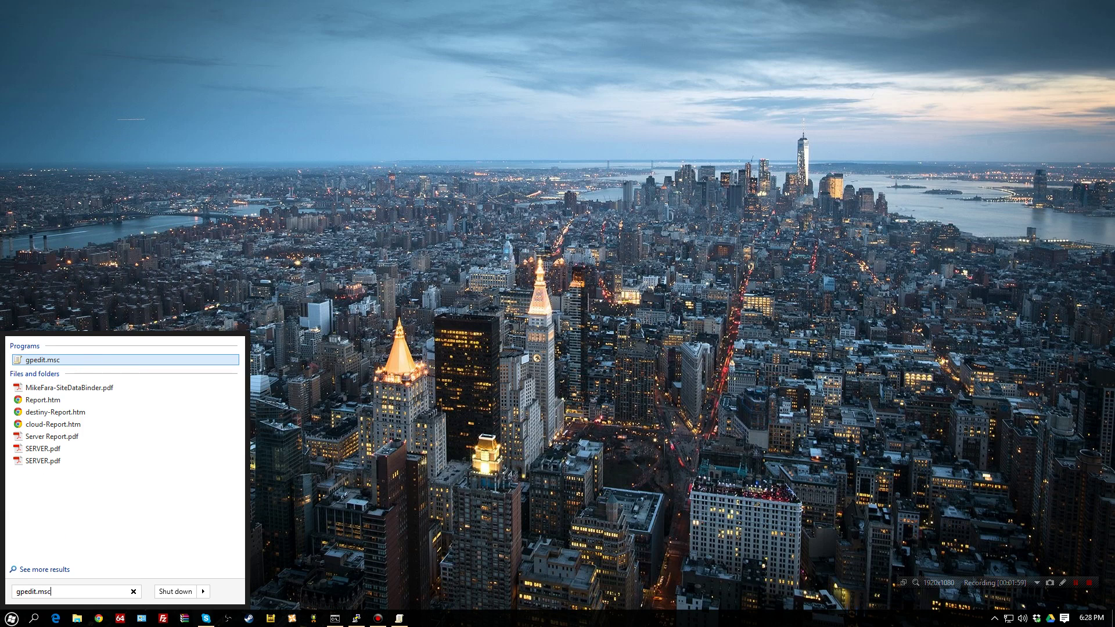
key(super+plus)
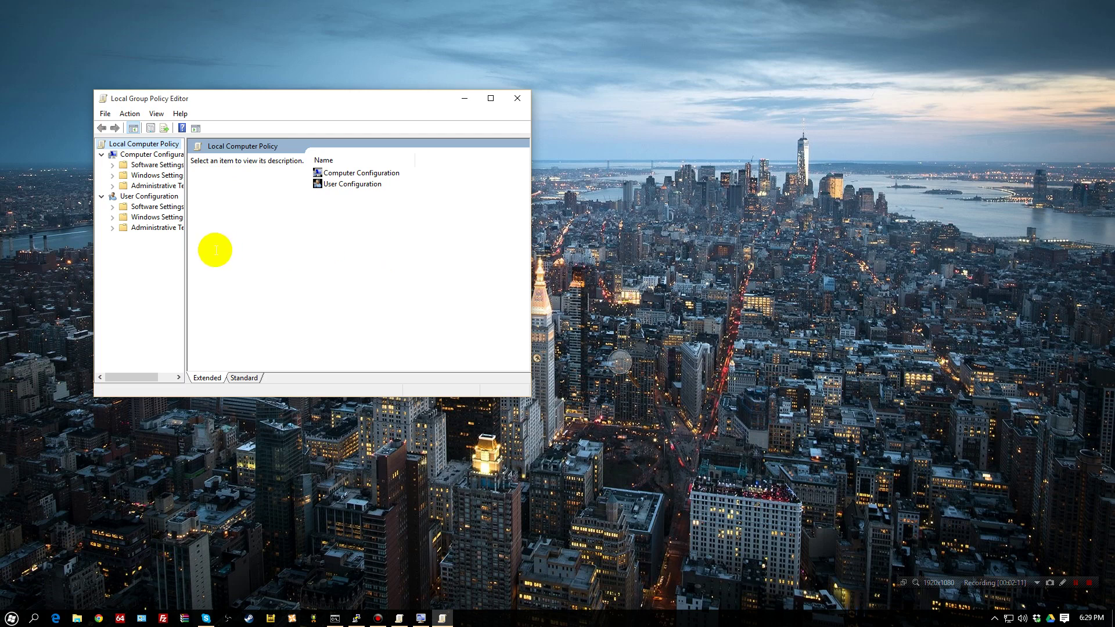
Enlarge the editor and browse to Administrative Templates › Windows Components › Search
drag(185, 258, 254, 258)
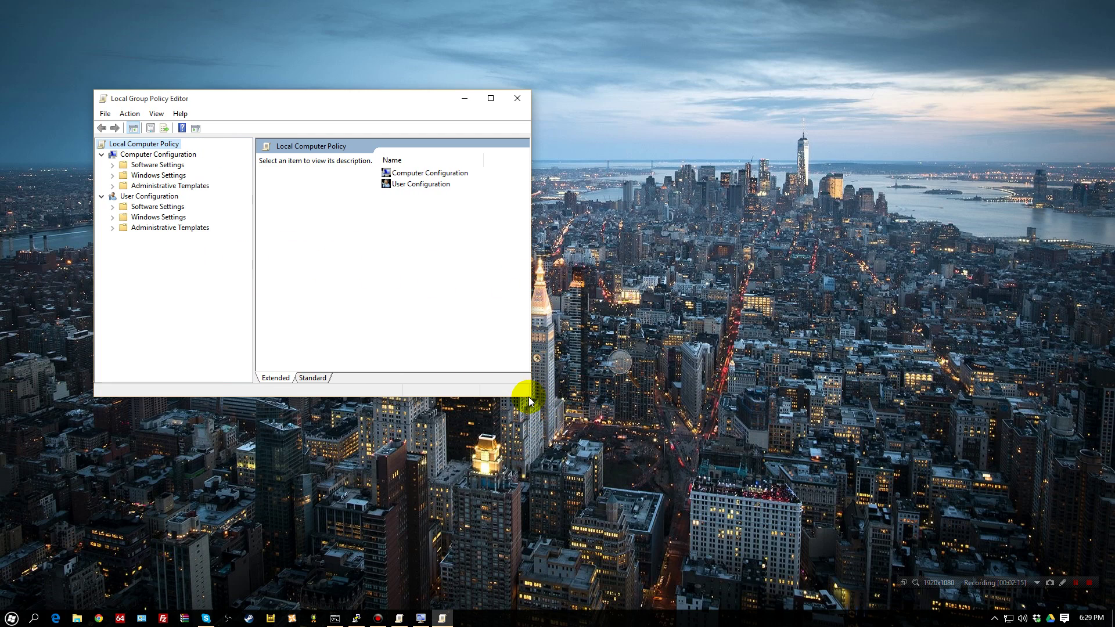
drag(528, 396, 659, 458)
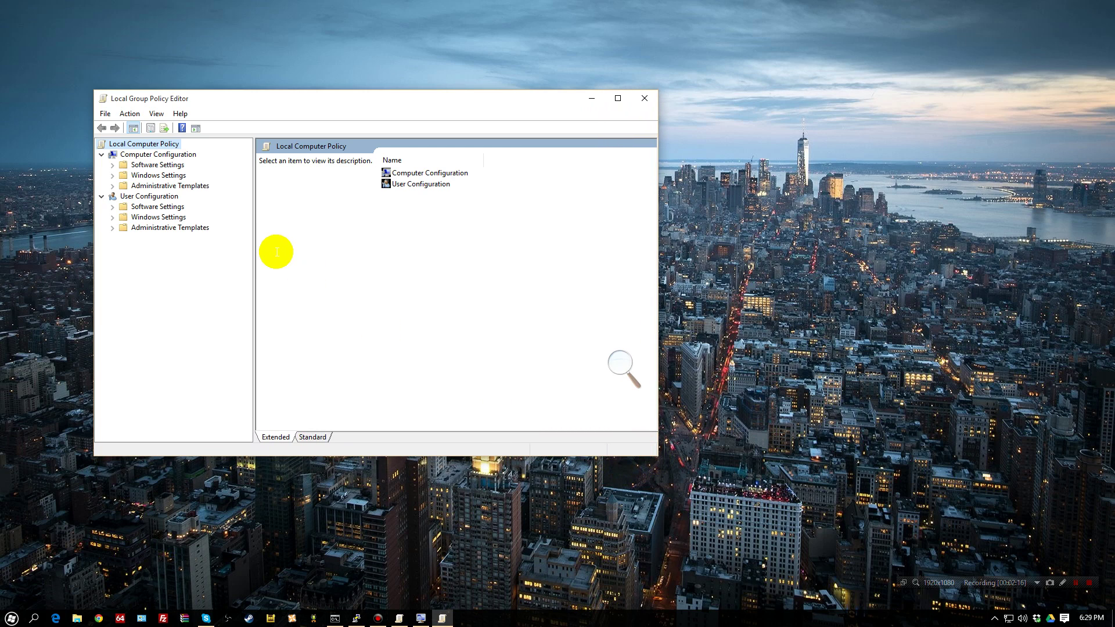
click(199, 186)
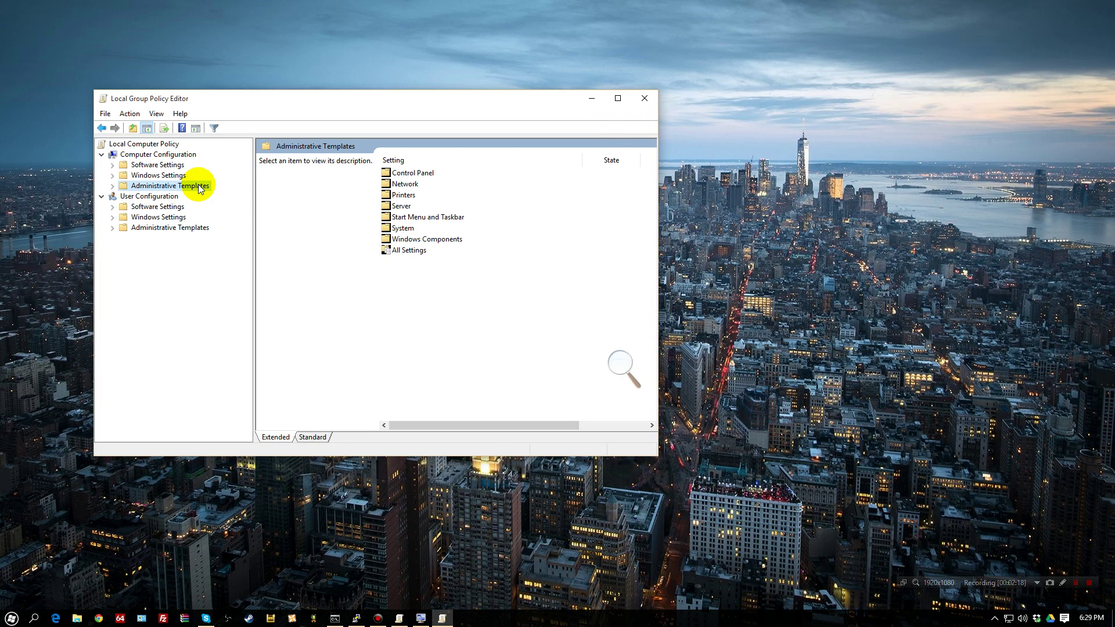
double_click(199, 186)
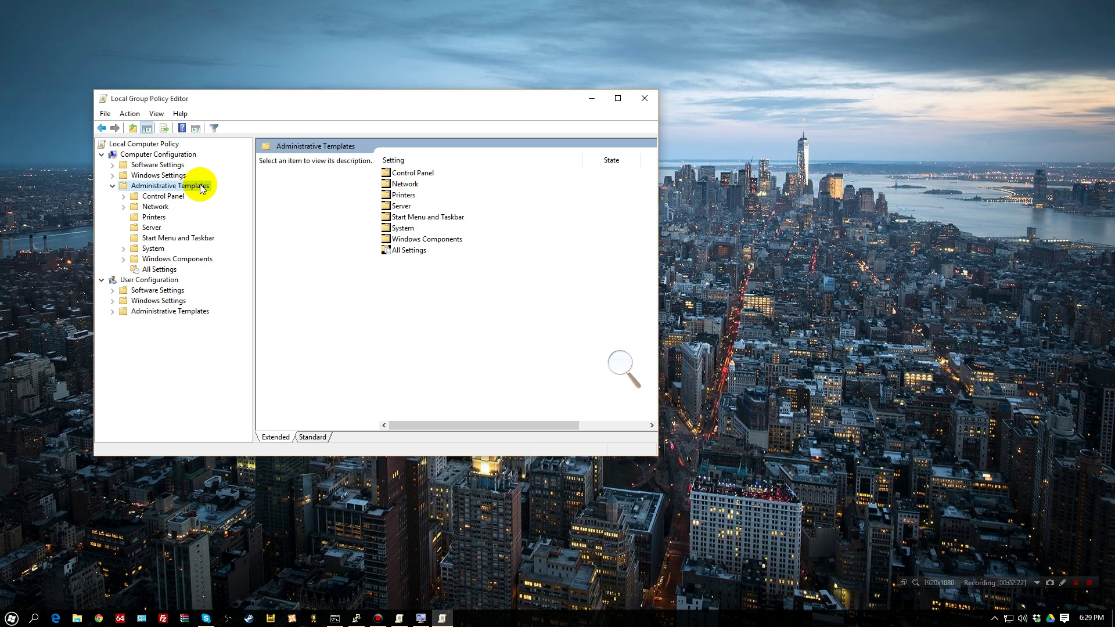
double_click(197, 260)
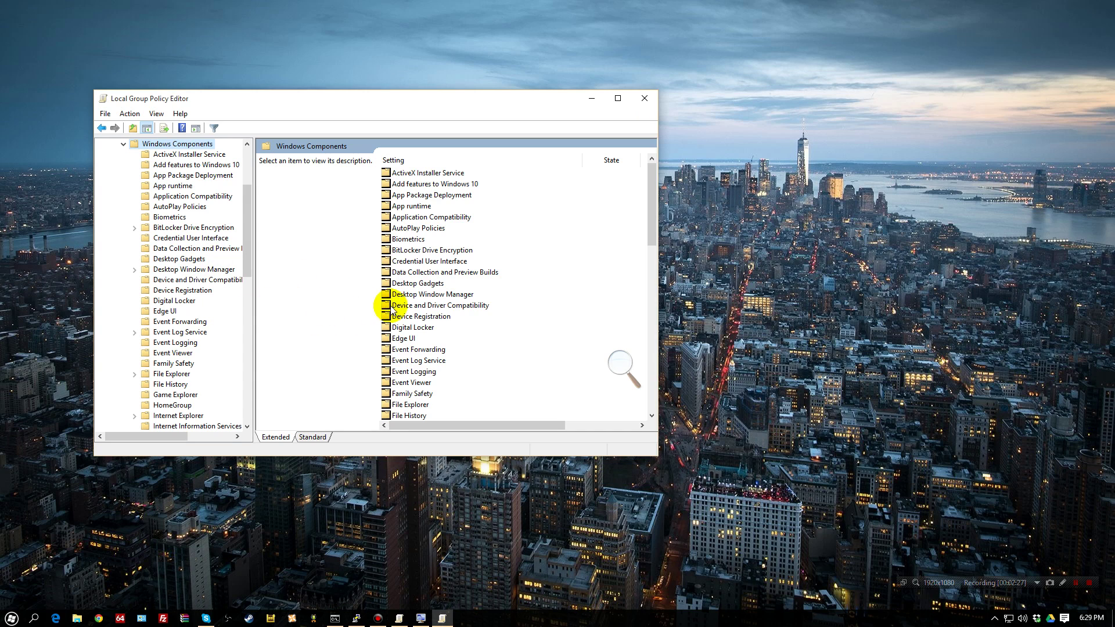
scroll(211, 278, down, 7)
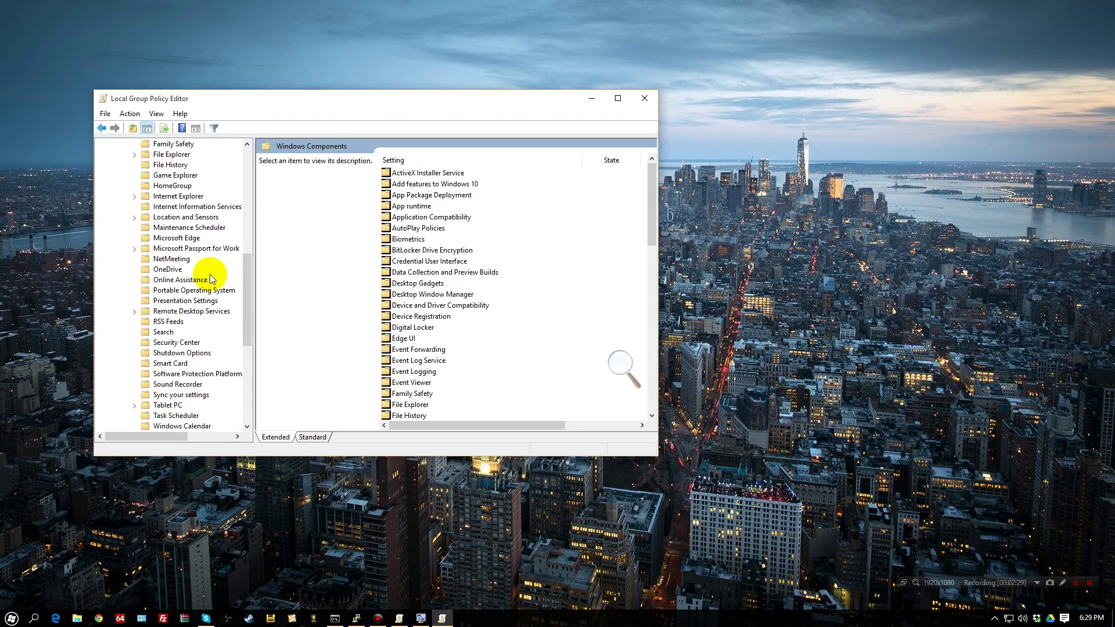
scroll(211, 278, down, 1)
click(163, 301)
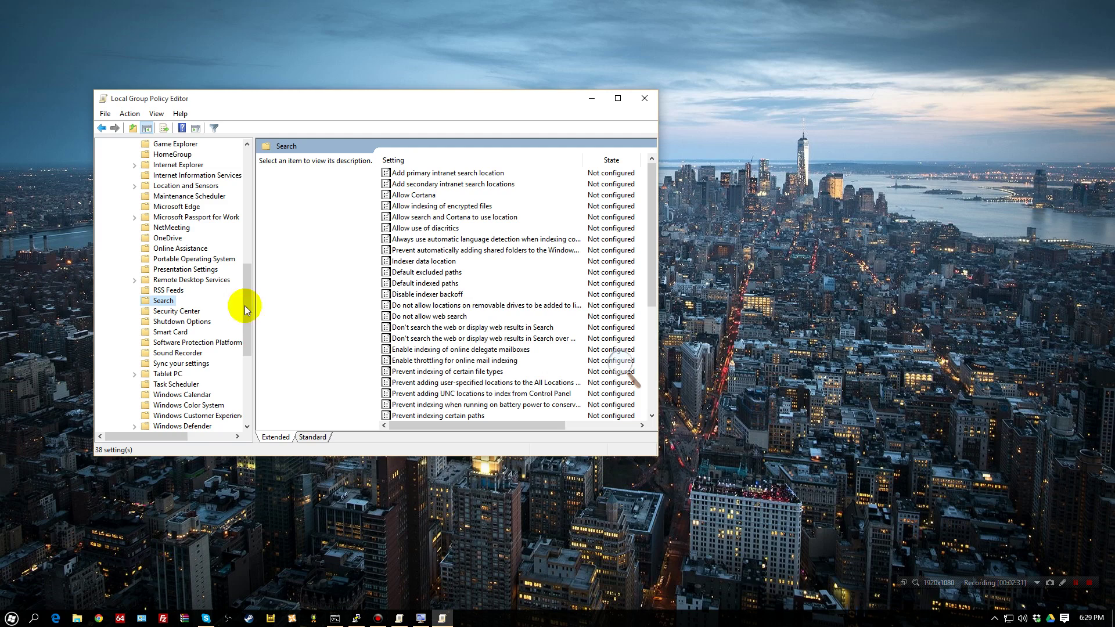
Open the Allow Cortana policy for editing
click(416, 196)
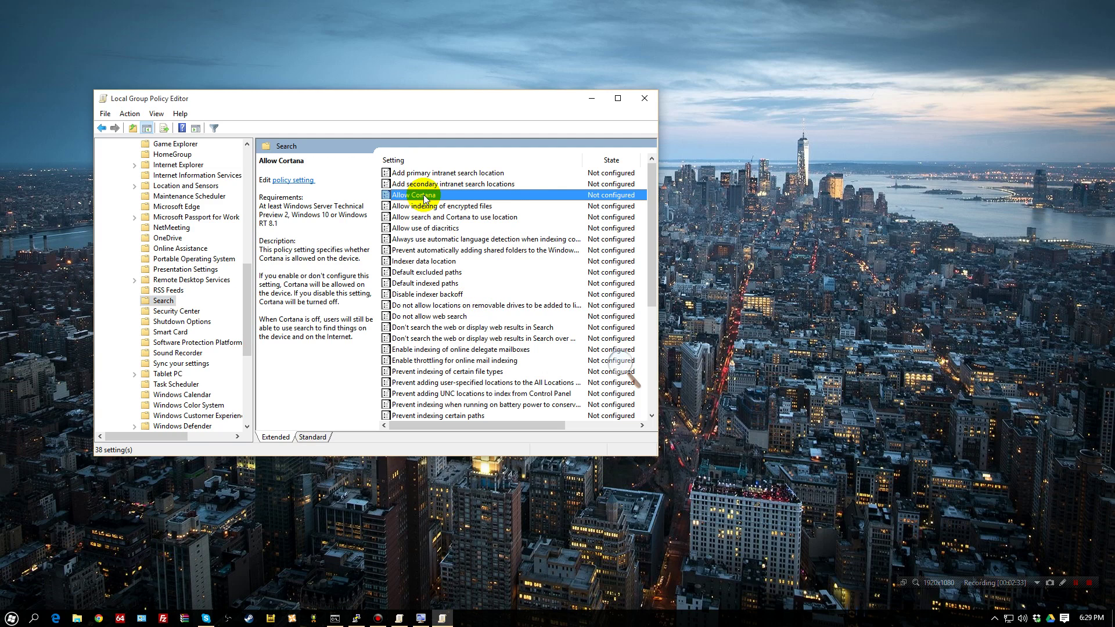
right_click(422, 197)
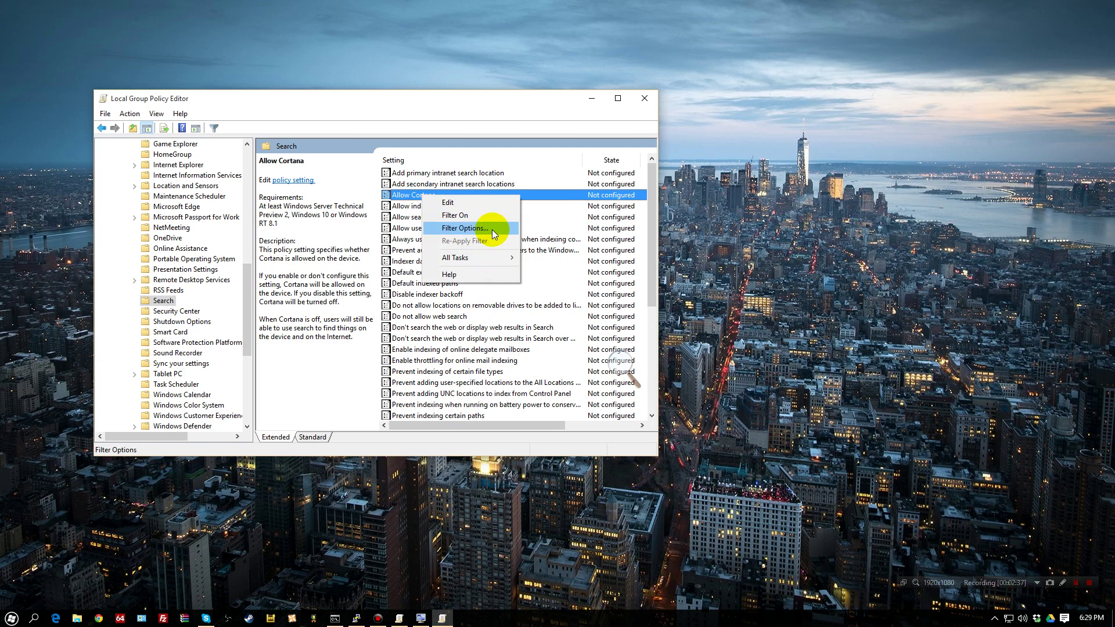
click(489, 203)
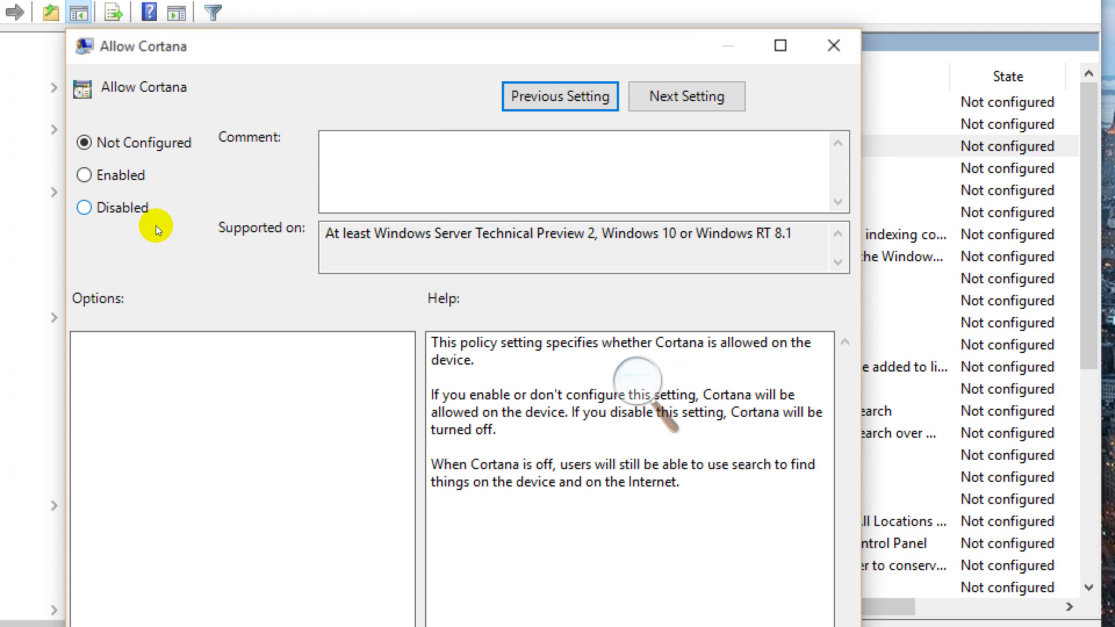
Set the Allow Cortana policy to Disabled and confirm with OK
click(156, 224)
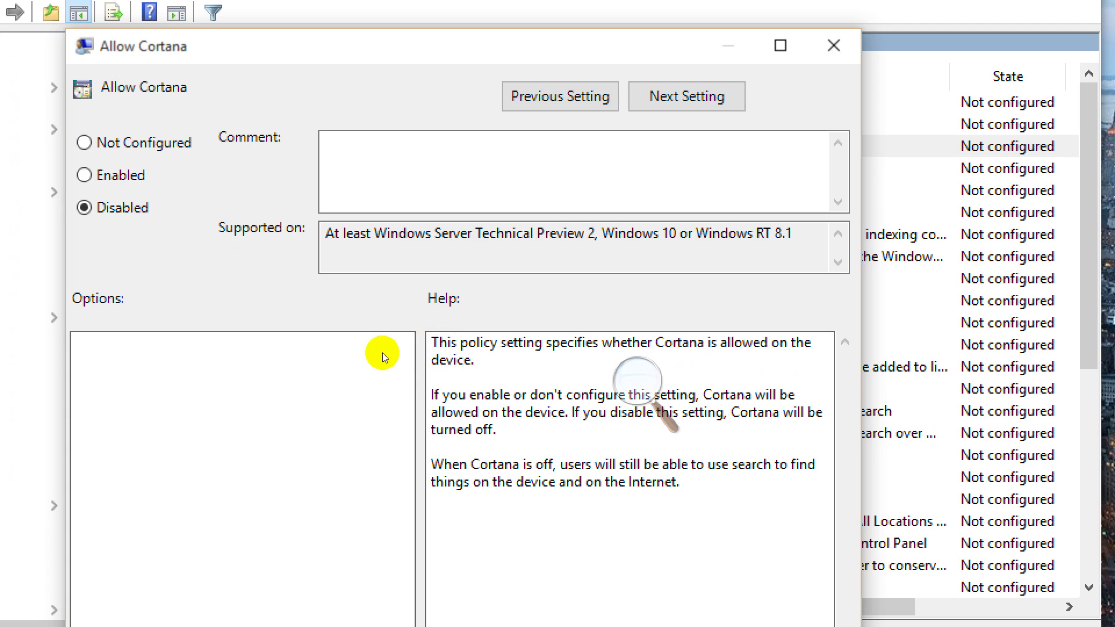
click(323, 253)
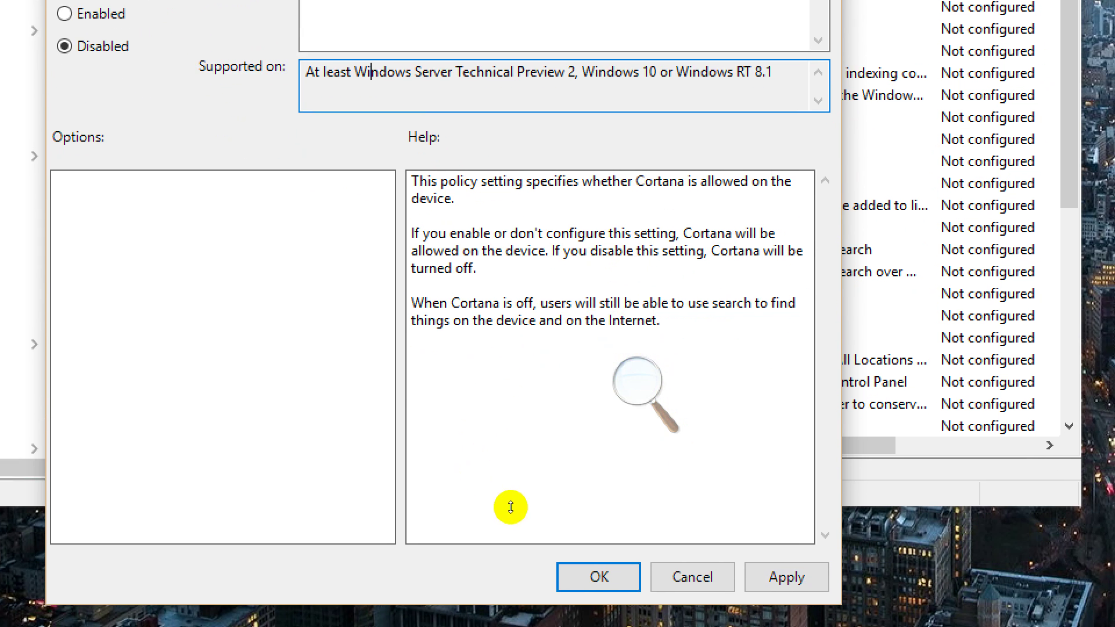
key(Return)
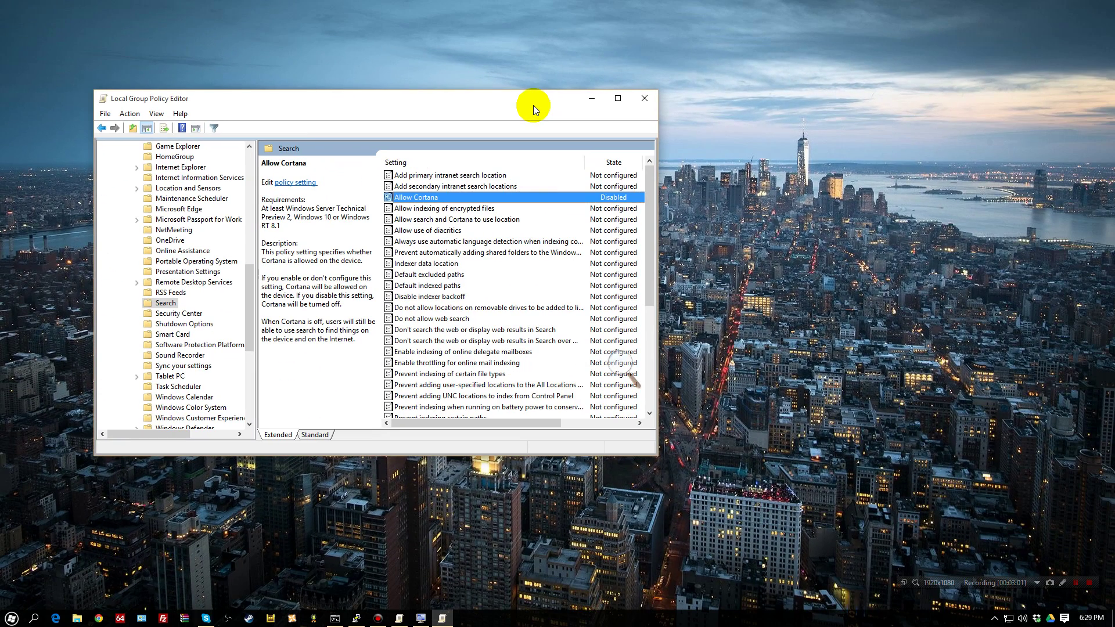
Close the Local Group Policy Editor window with its title-bar X
click(645, 105)
click(645, 100)
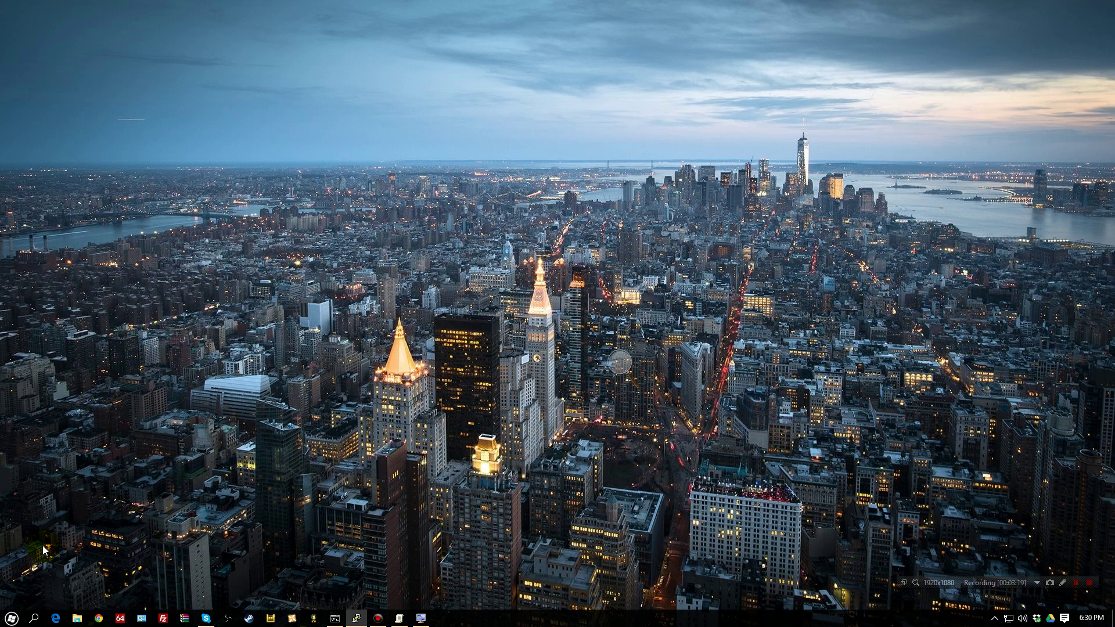
Search 'cmd' in Start10 and run cmd.exe as administrator, then focus its window
click(11, 618)
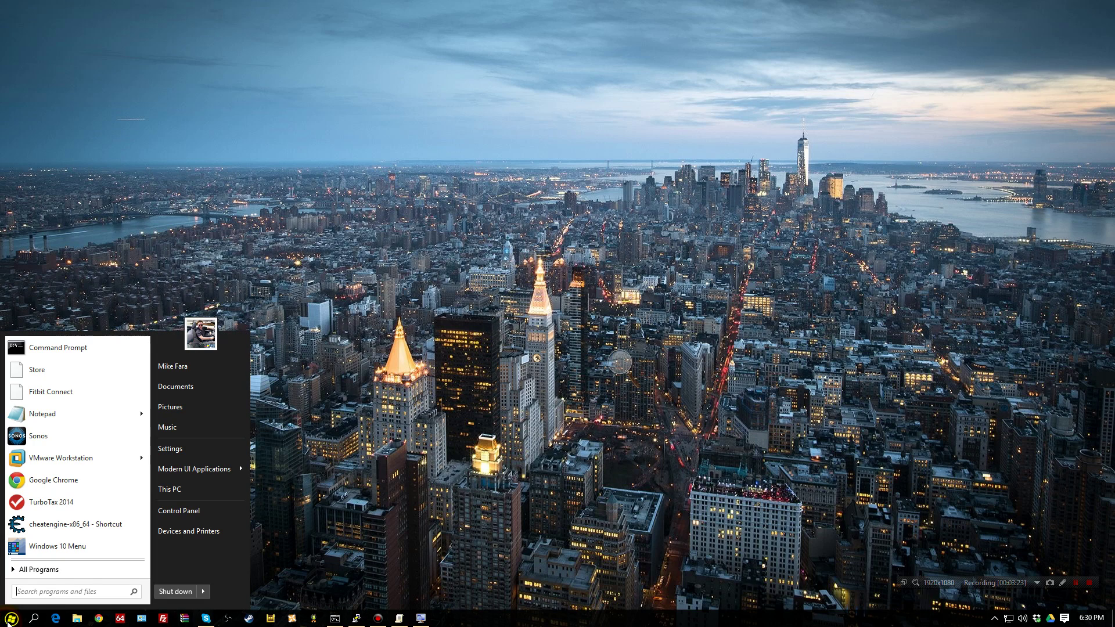
click(26, 592)
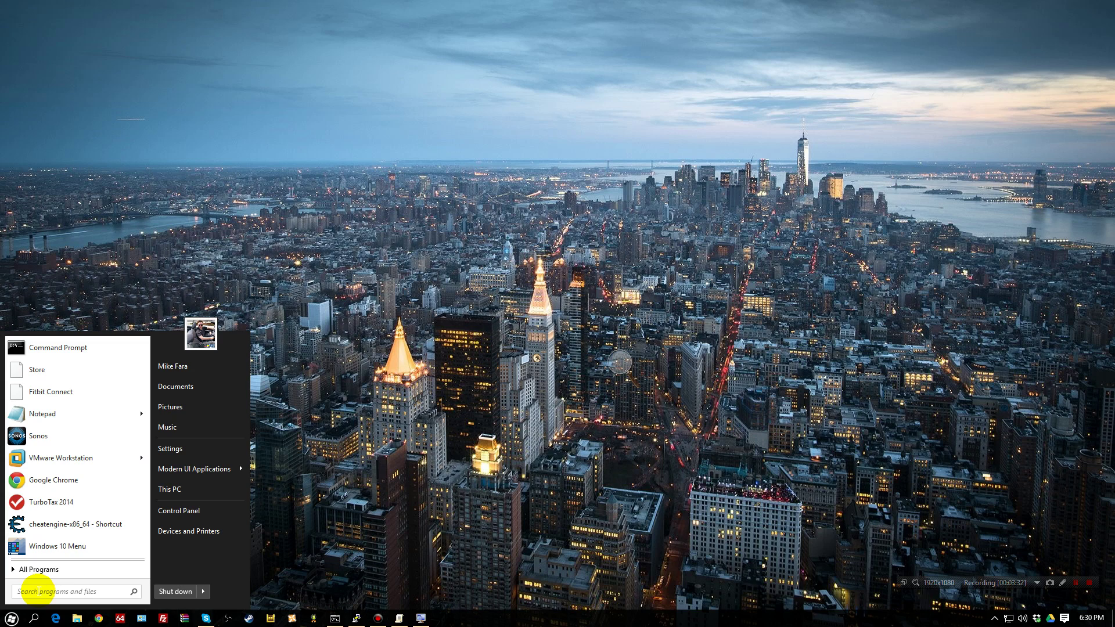
text(cmd)
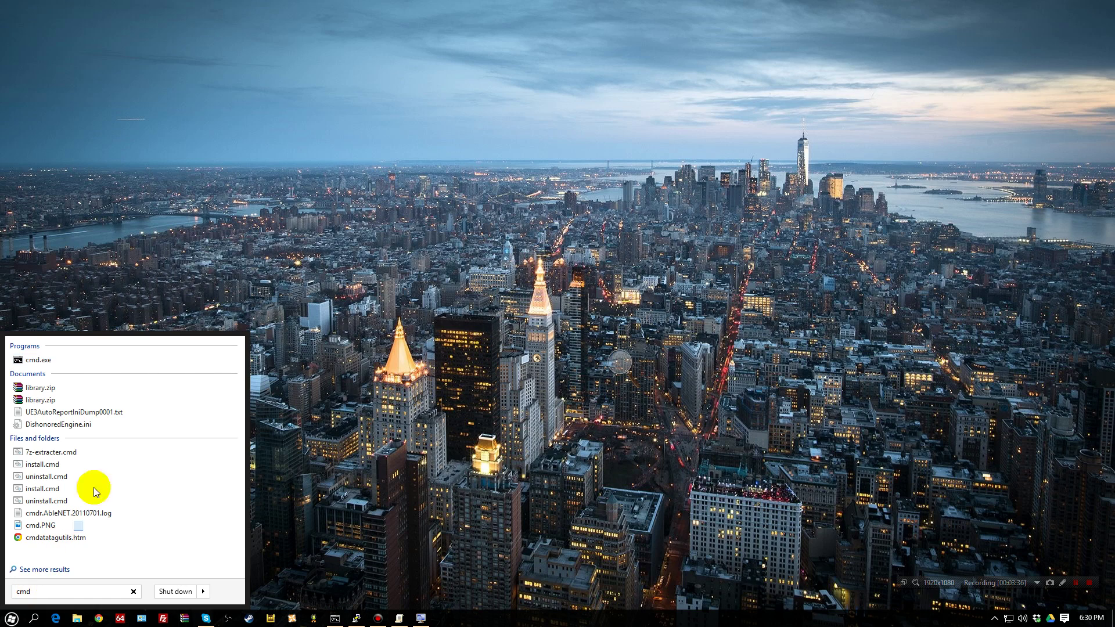
right_click(42, 363)
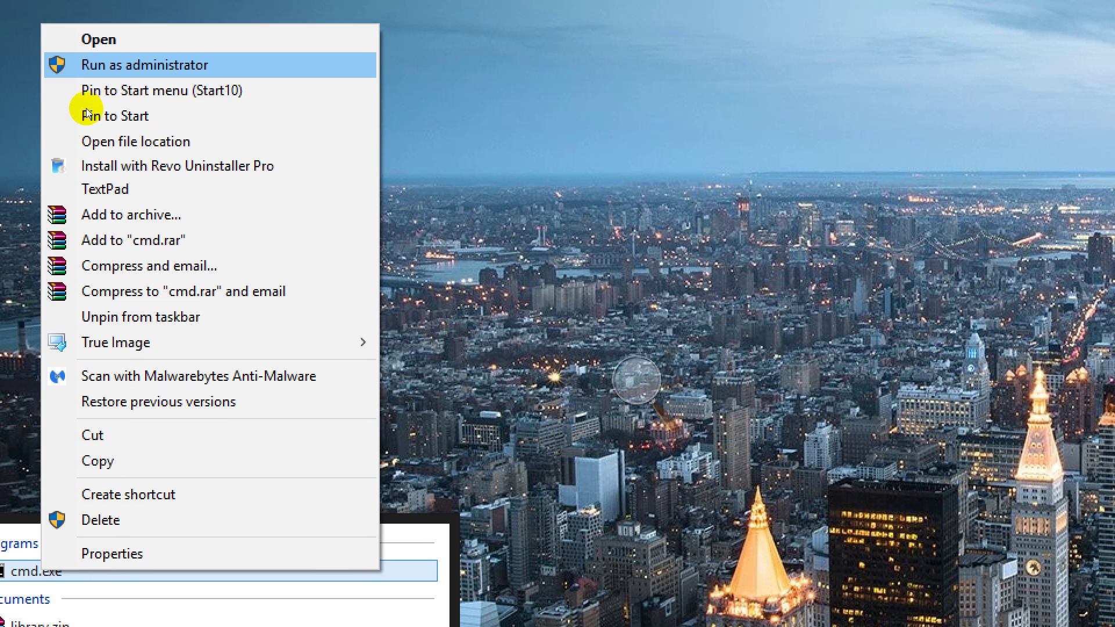
click(124, 0)
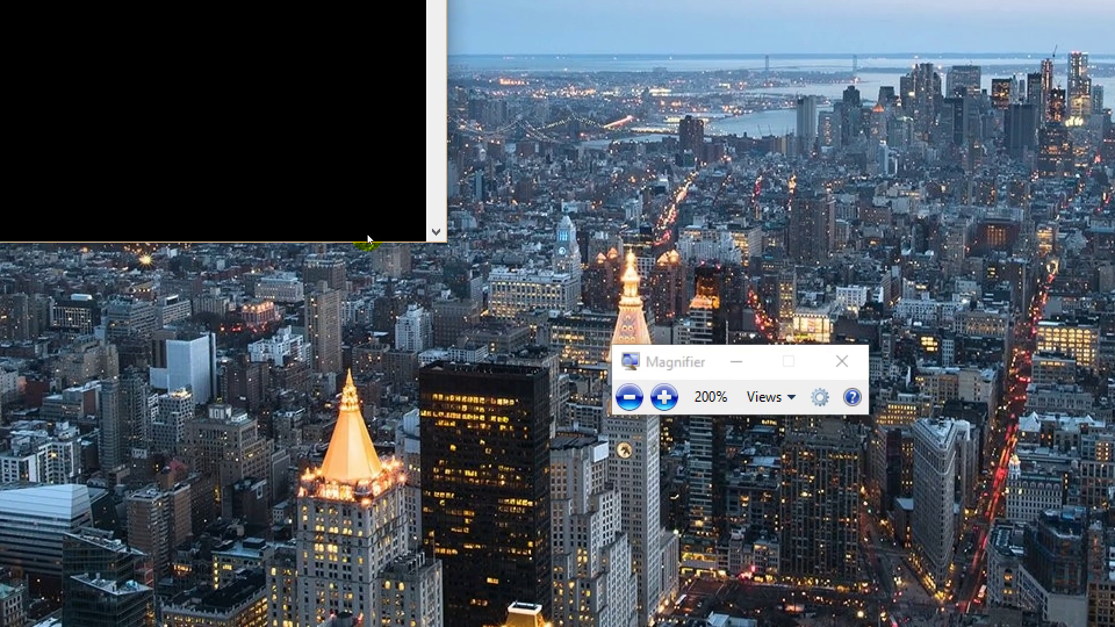
key(super+minus)
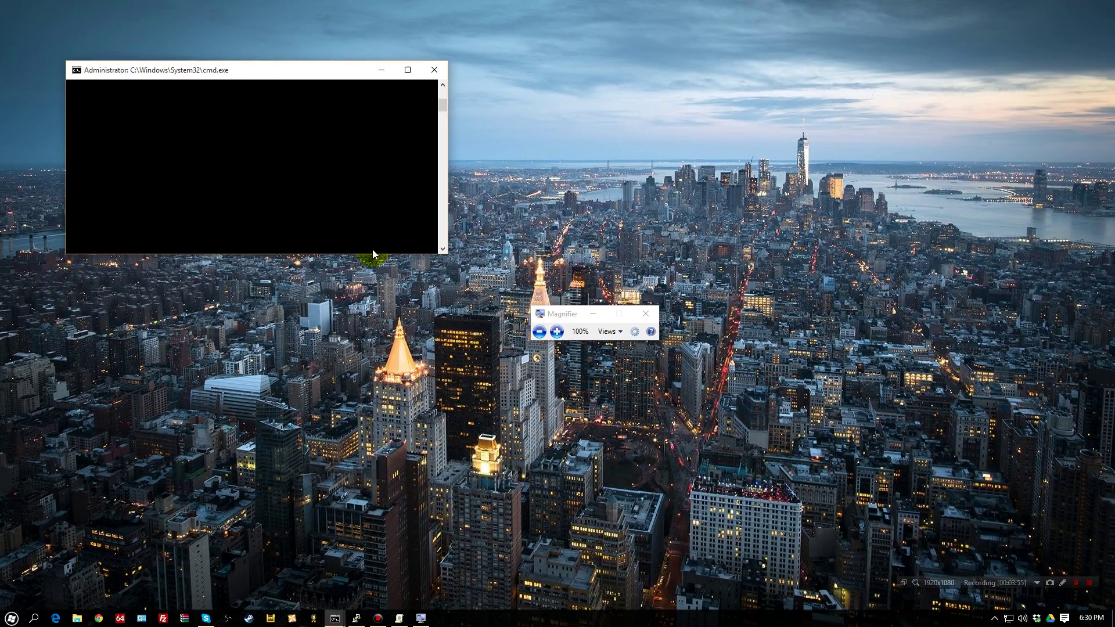
drag(309, 69, 342, 77)
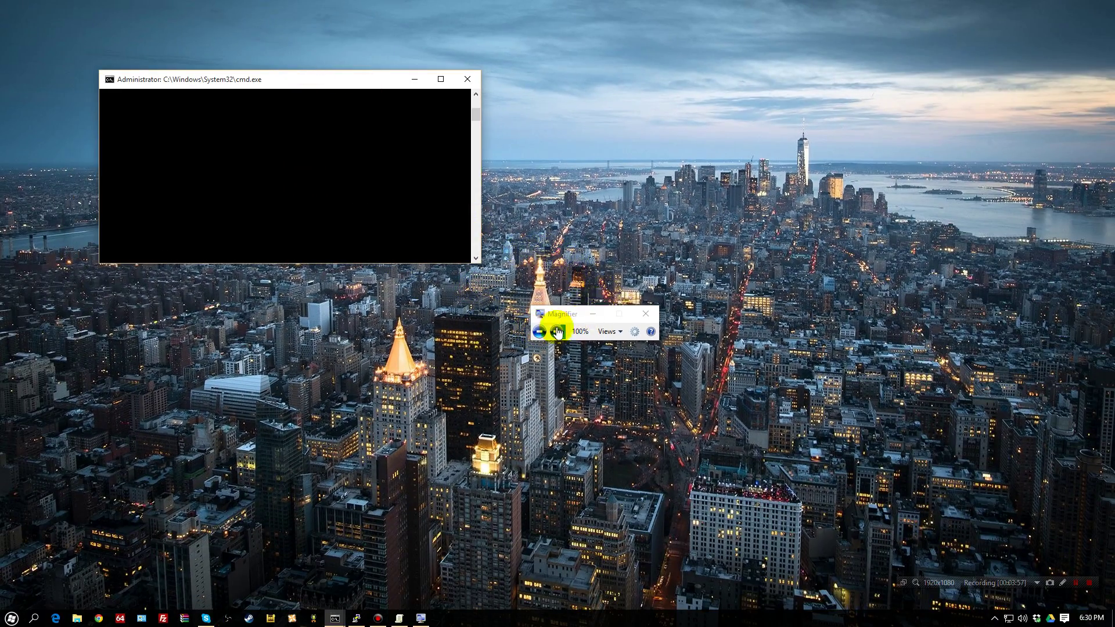
click(300, 150)
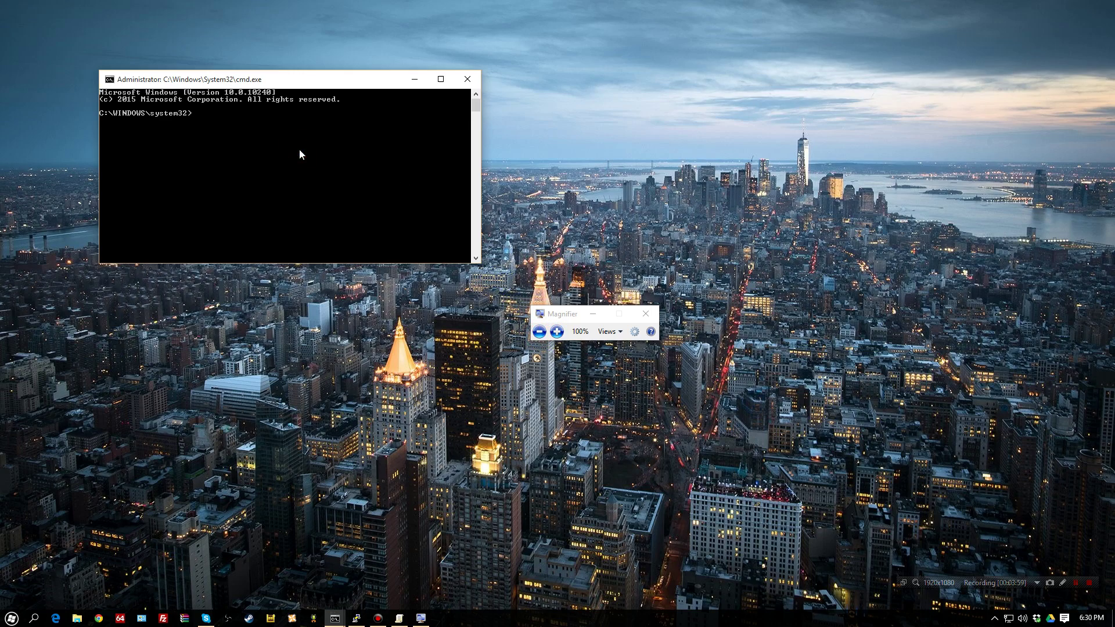
Run 'gpupdate /force' in the elevated Command Prompt to refresh Group Policy
key(super+plus)
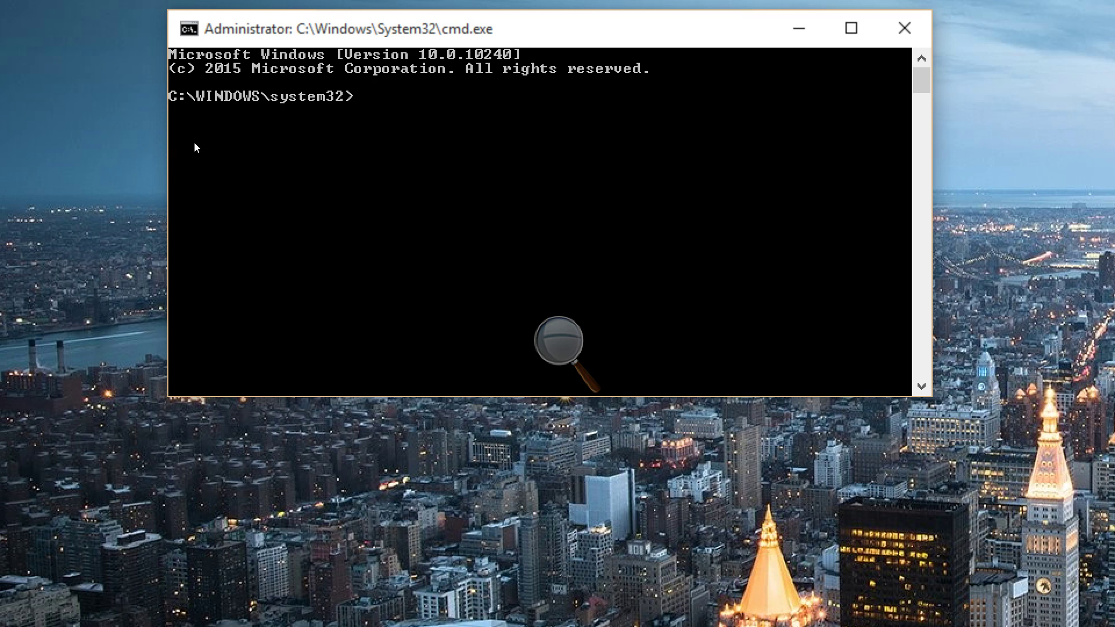
text(gpupdate /for)
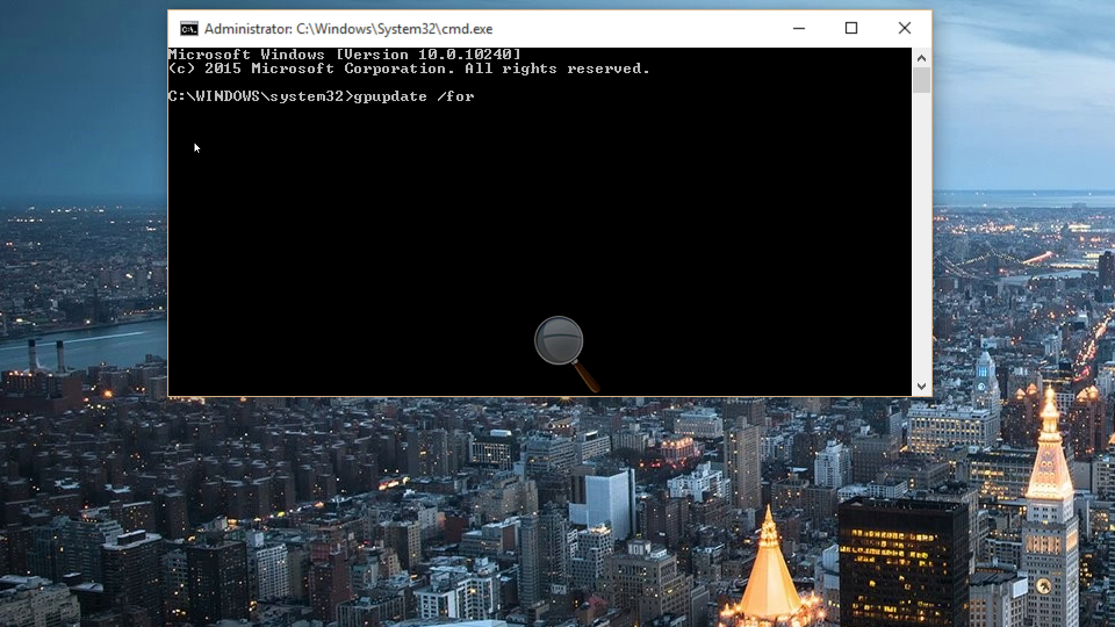
text(ce)
key(Return)
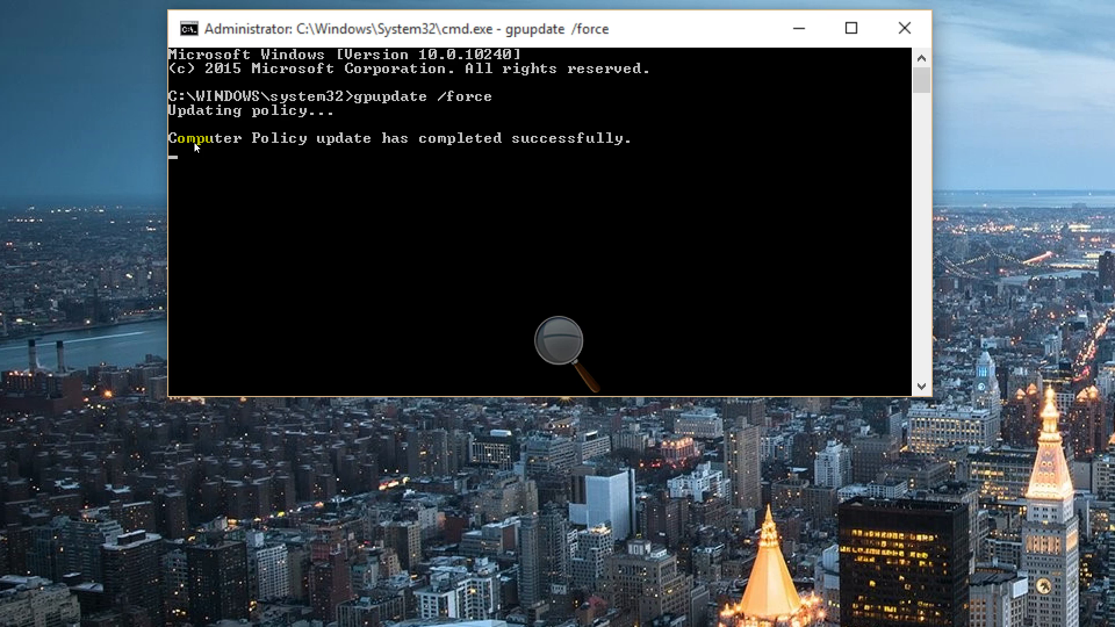
key(super+minus)
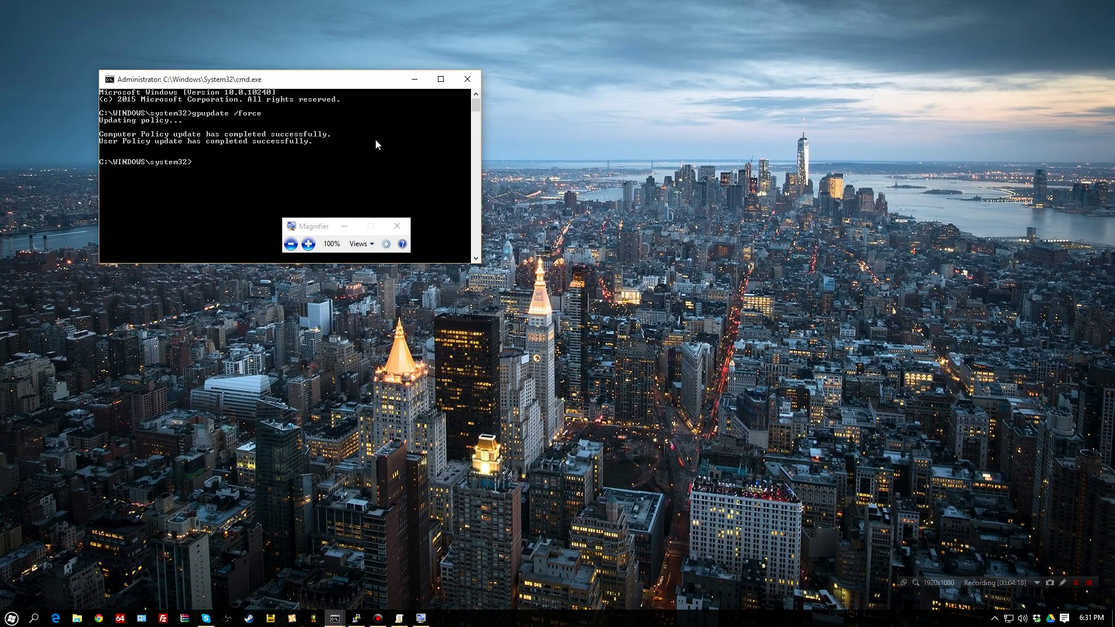
Close Command Prompt and switch Cortana on from its settings page
right_click(456, 94)
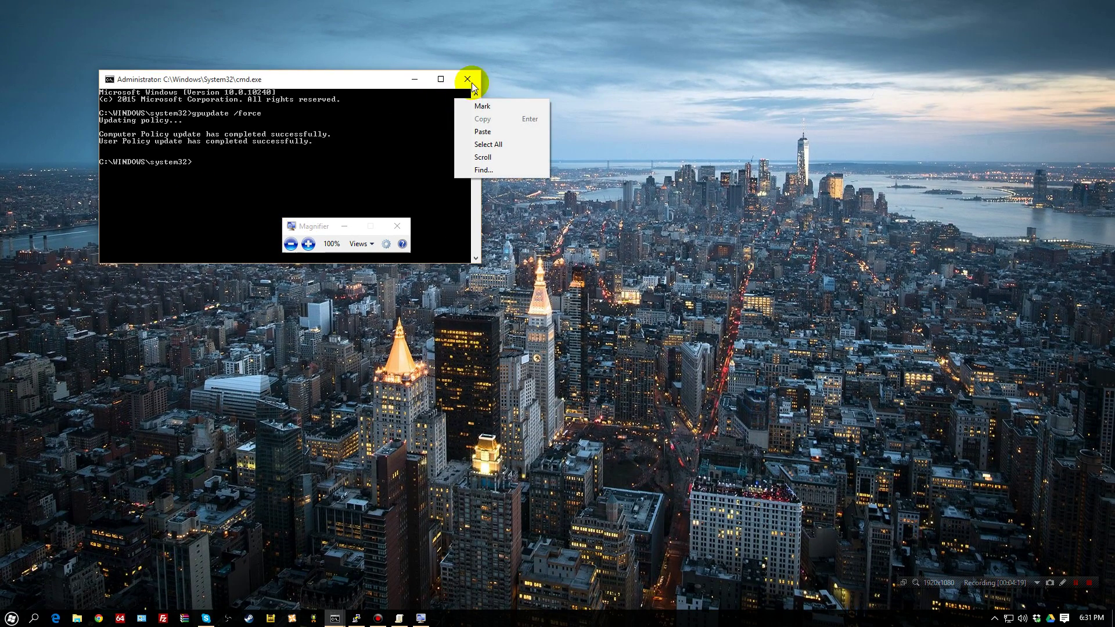
click(468, 79)
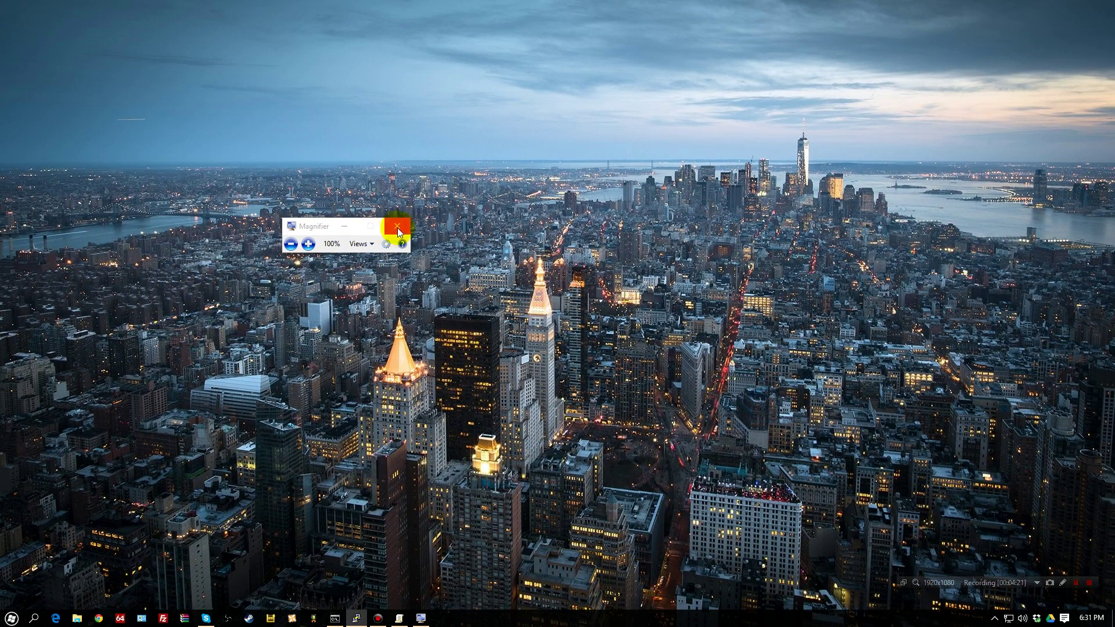
click(33, 619)
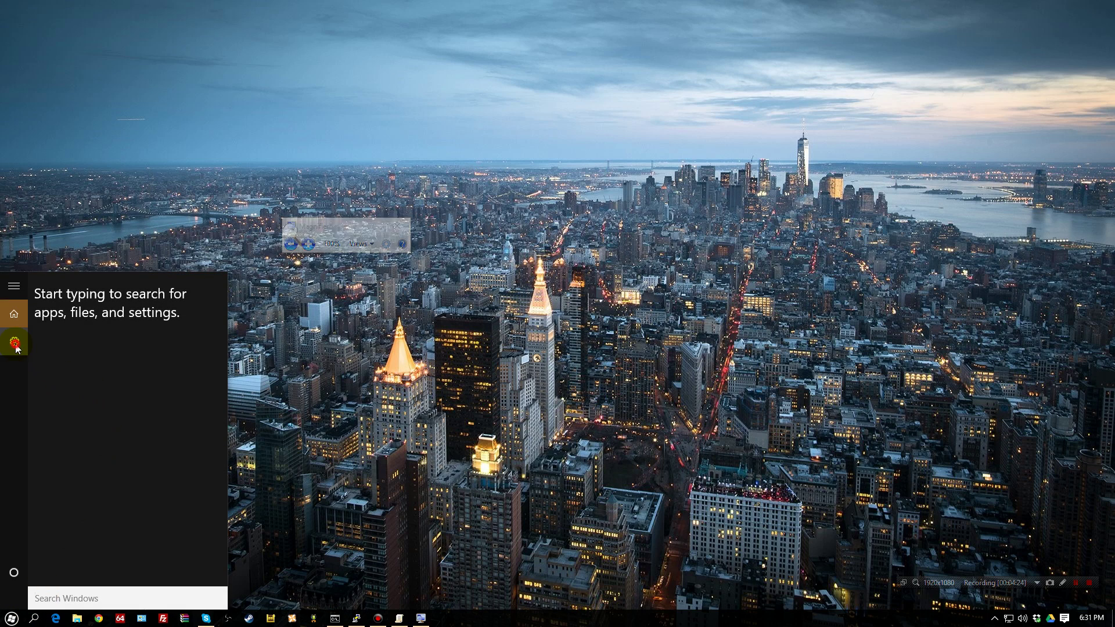
click(16, 347)
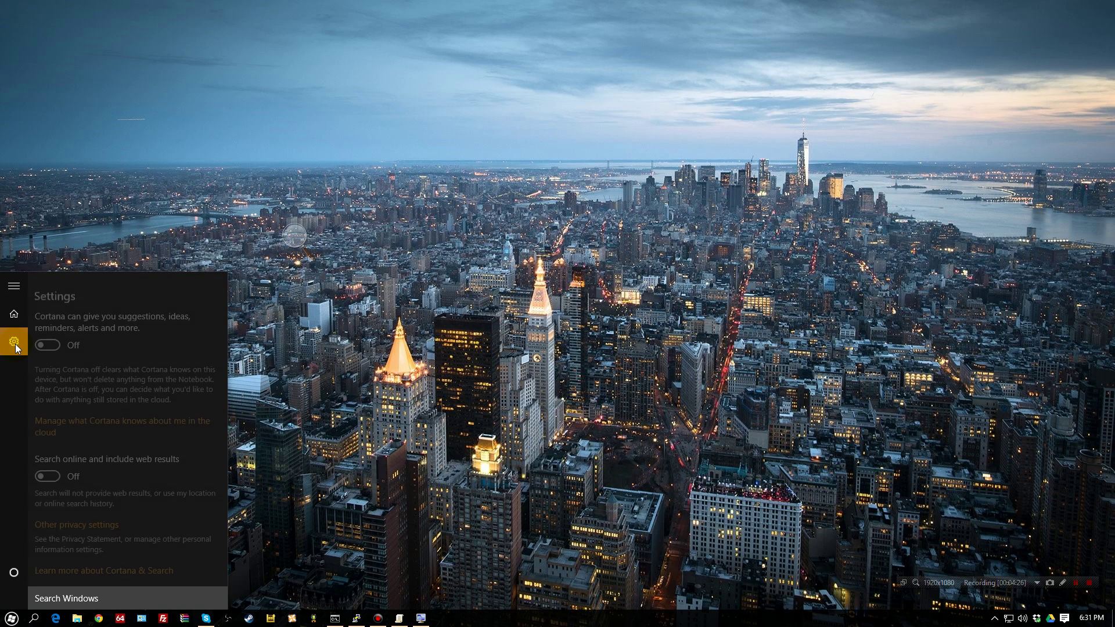
click(58, 335)
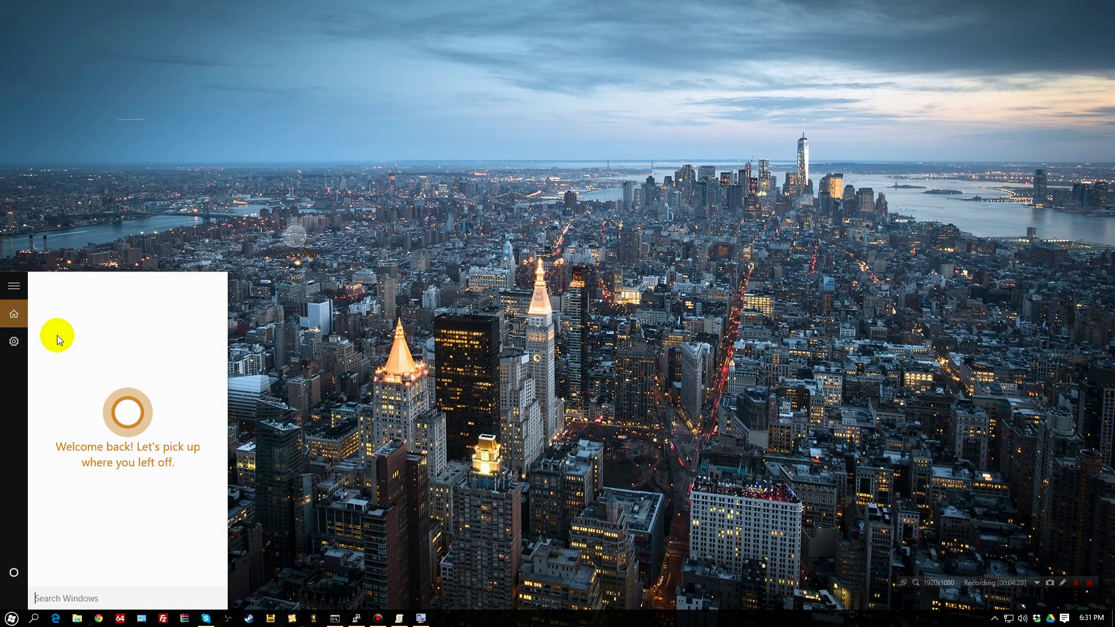
click(15, 342)
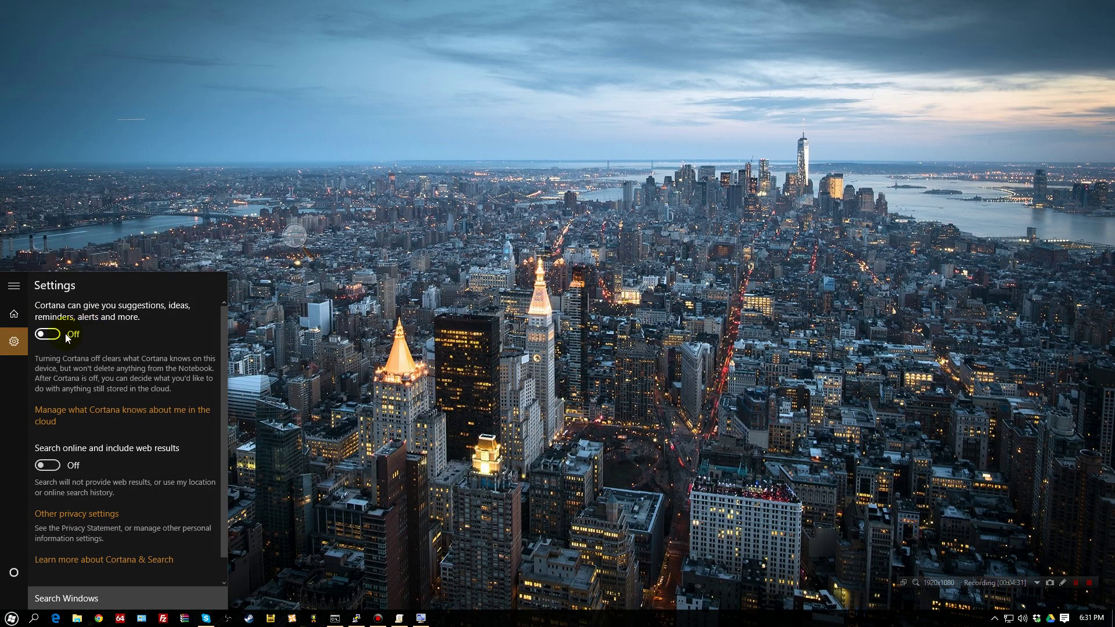
click(56, 335)
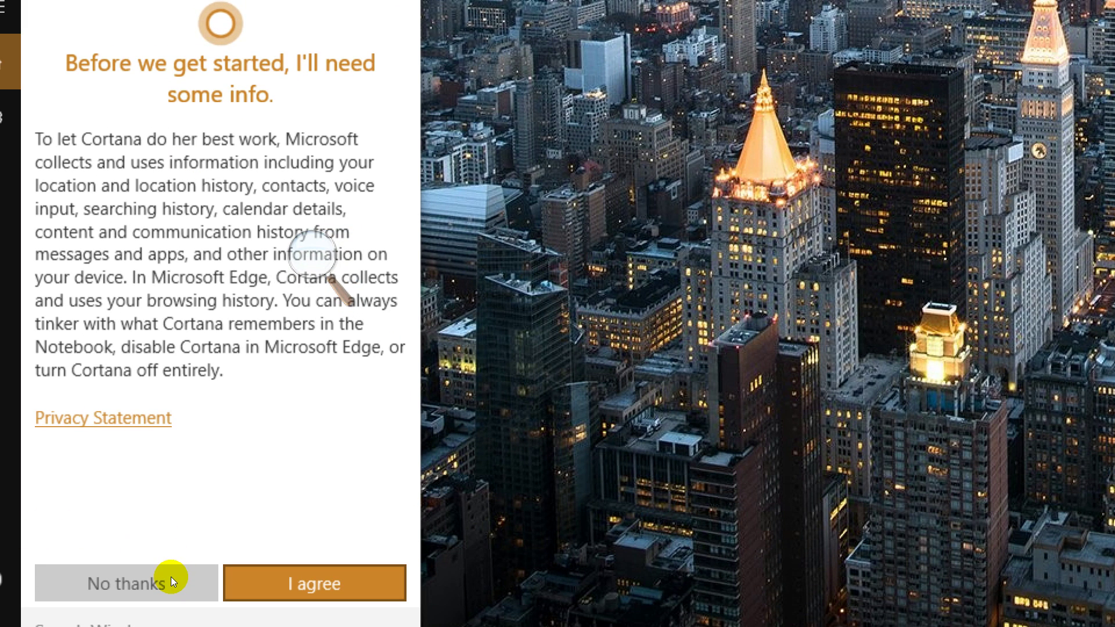
Agree to the privacy terms, enter a nickname, and decline text-message access
click(172, 579)
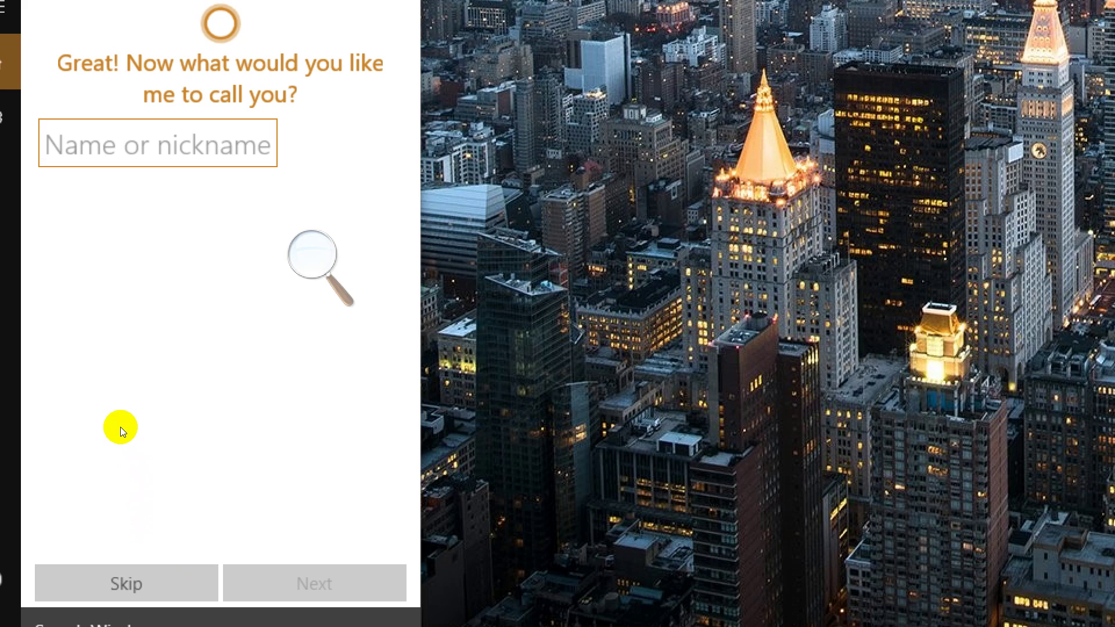
text(Mike)
key(Return)
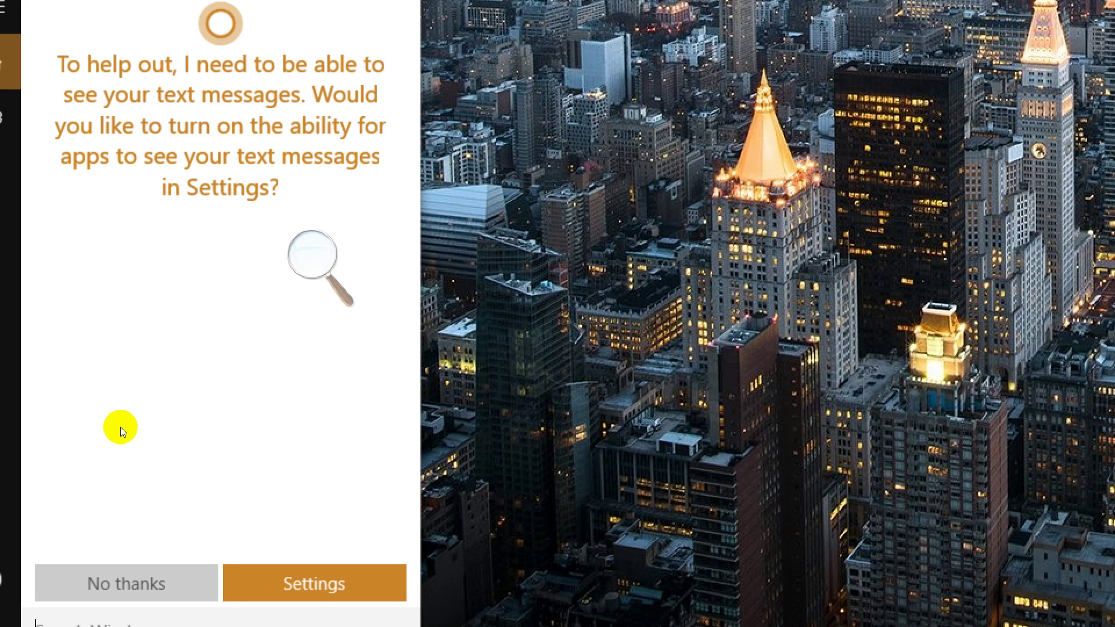
click(169, 577)
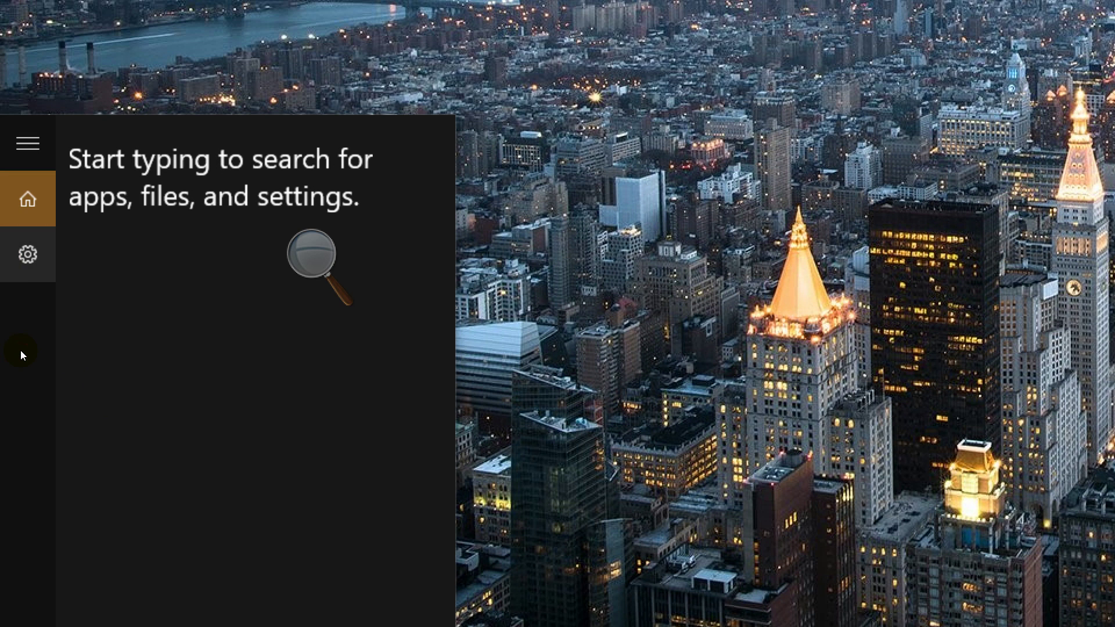
Return to Cortana's home panel, run a trial search for 'test', then clear it
key(Return)
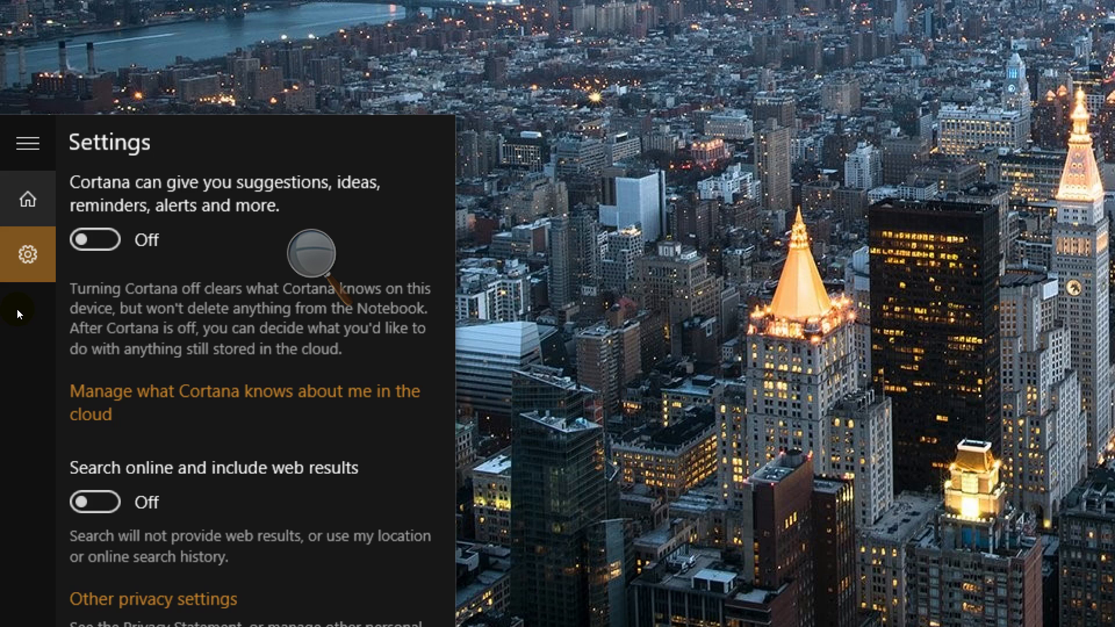
key(BackSpace)
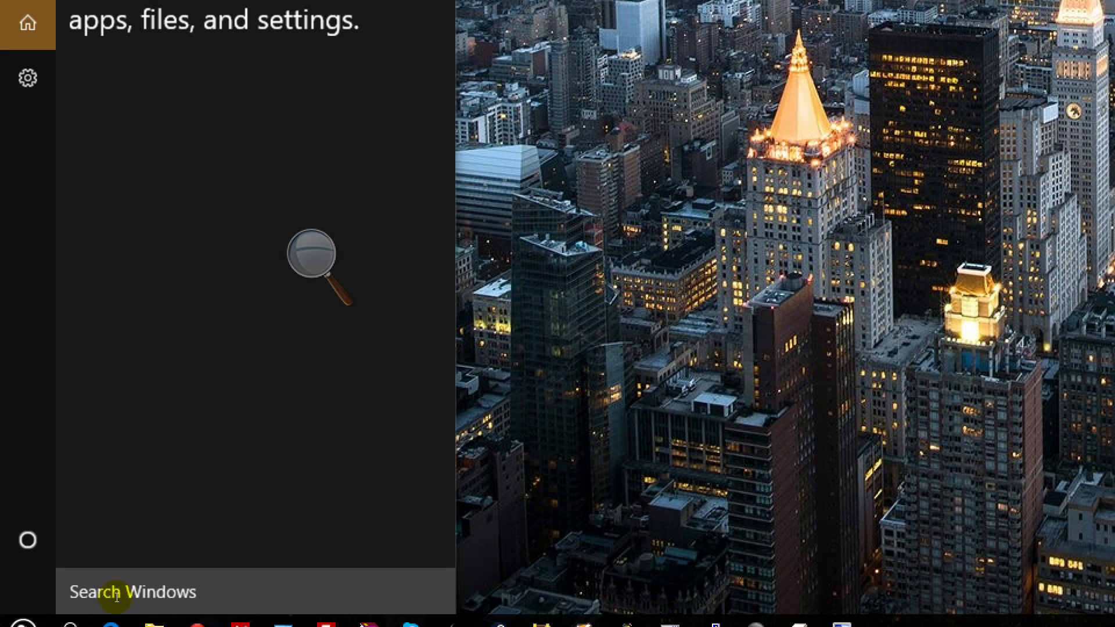
click(117, 596)
text(test)
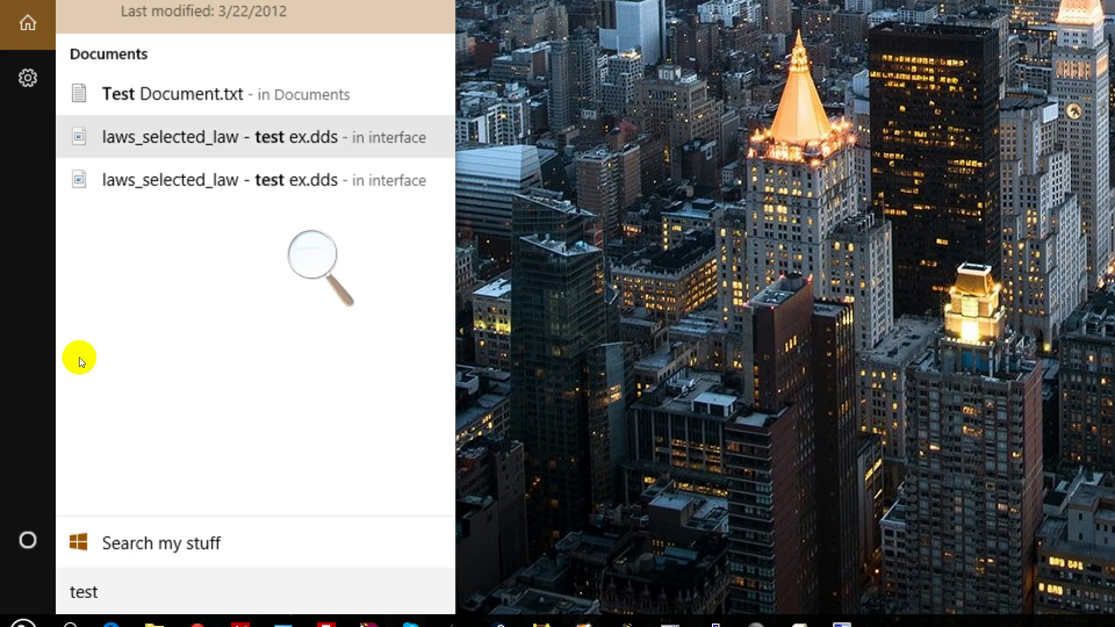
key(BackSpace)
key(BackSpace)
key(BackSpace)
key(BackSpace)
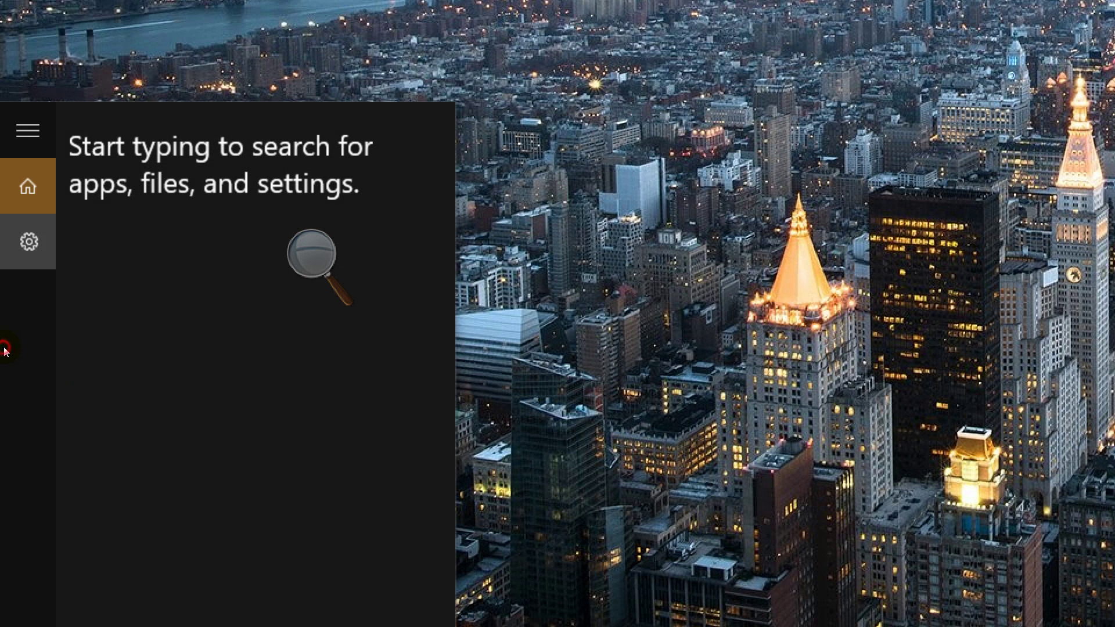
Decline text-message access in Cortana settings and search for 'This is a test'
click(28, 241)
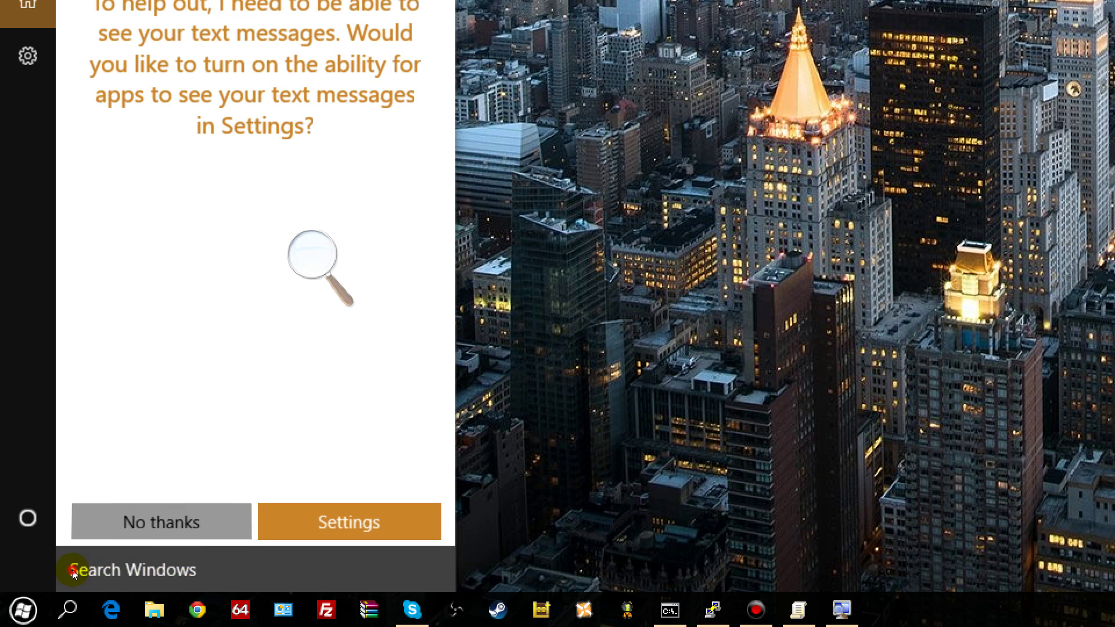
click(169, 525)
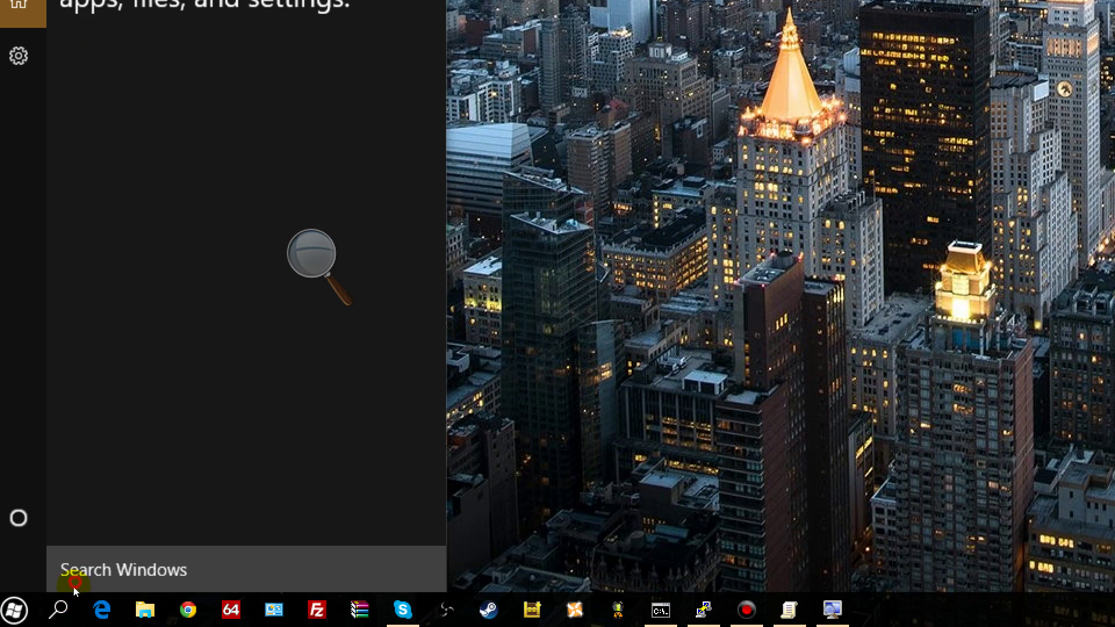
click(64, 583)
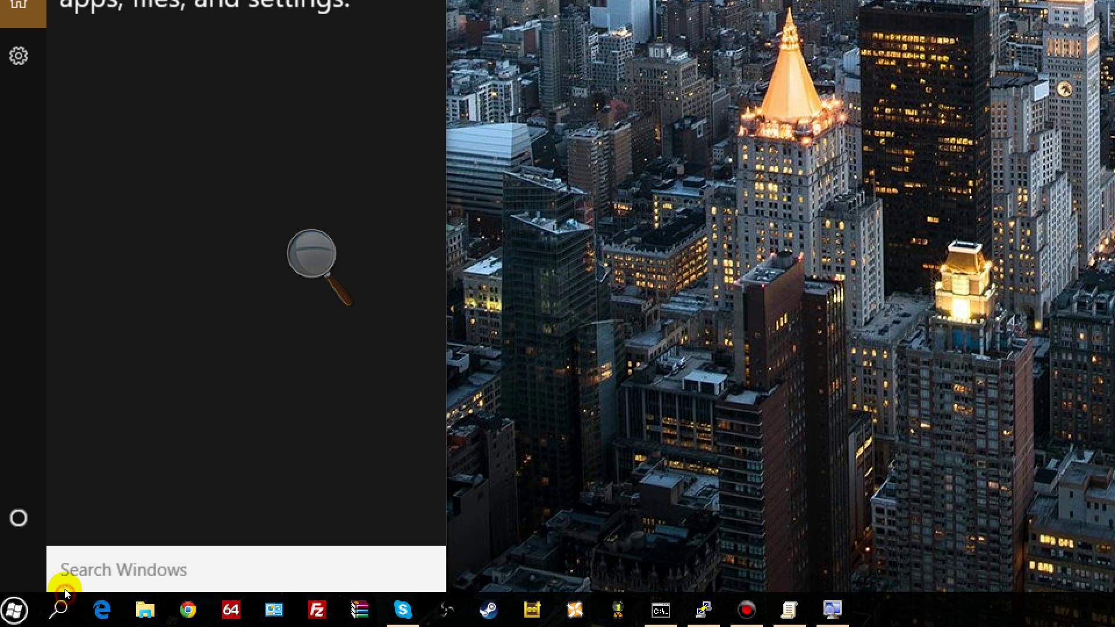
text(This is a test)
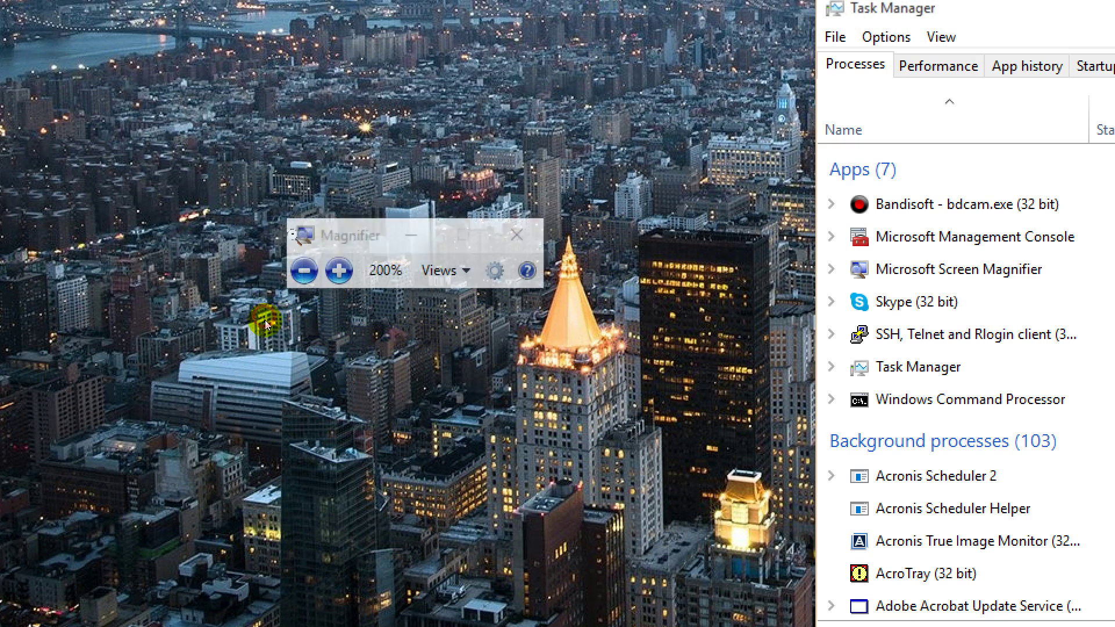
End the Cortana background process from the Processes list in Task Manager
click(269, 337)
key(super+minus)
scroll(621, 442, down, 5)
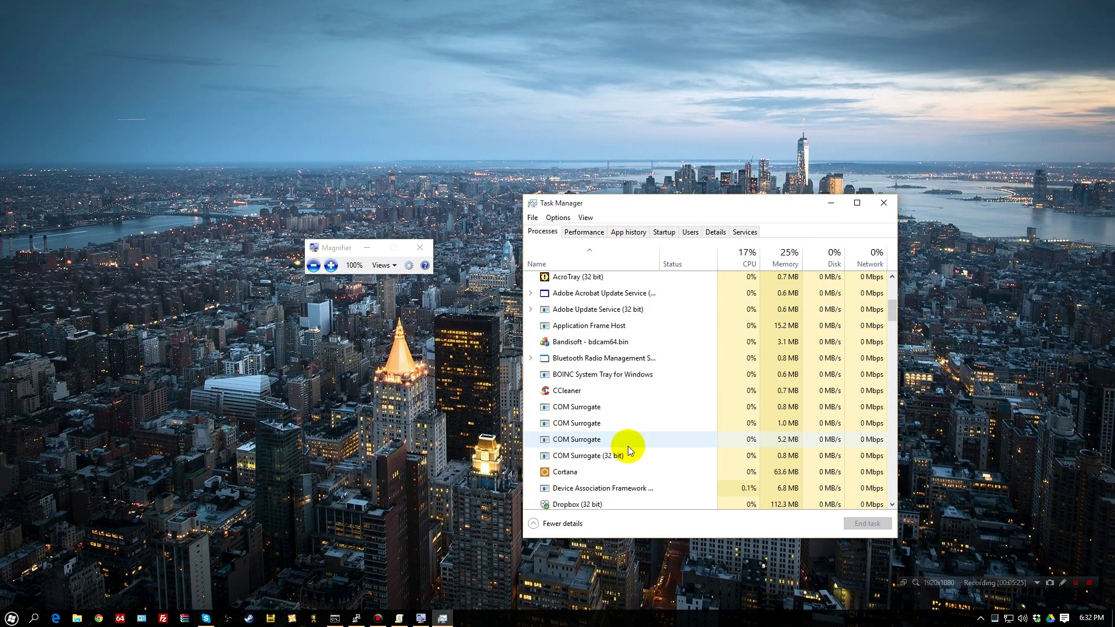
click(604, 458)
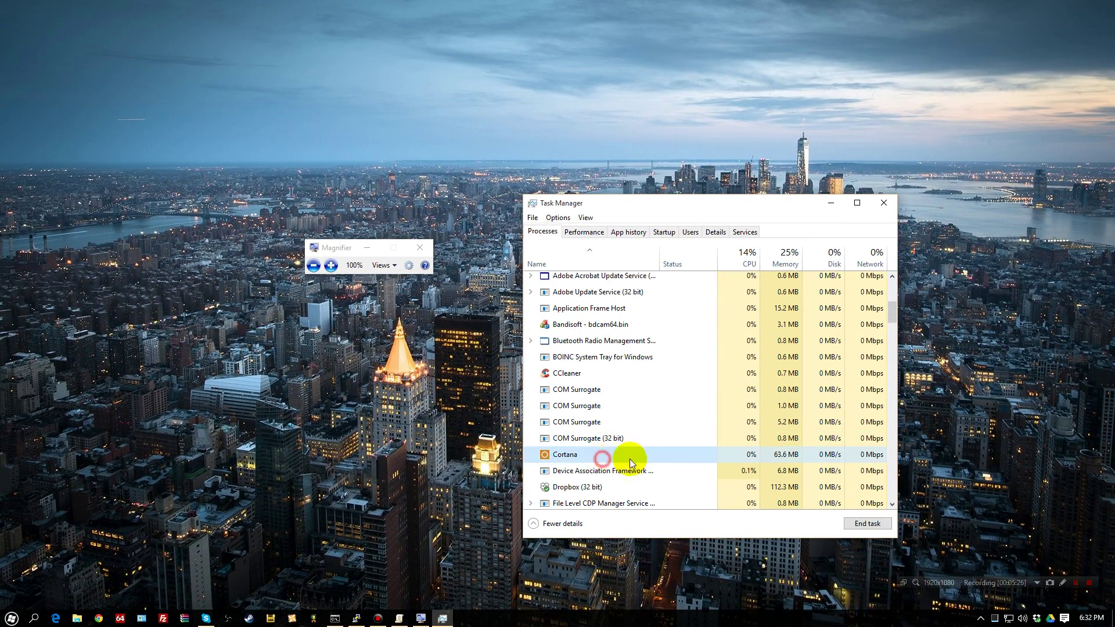
click(867, 524)
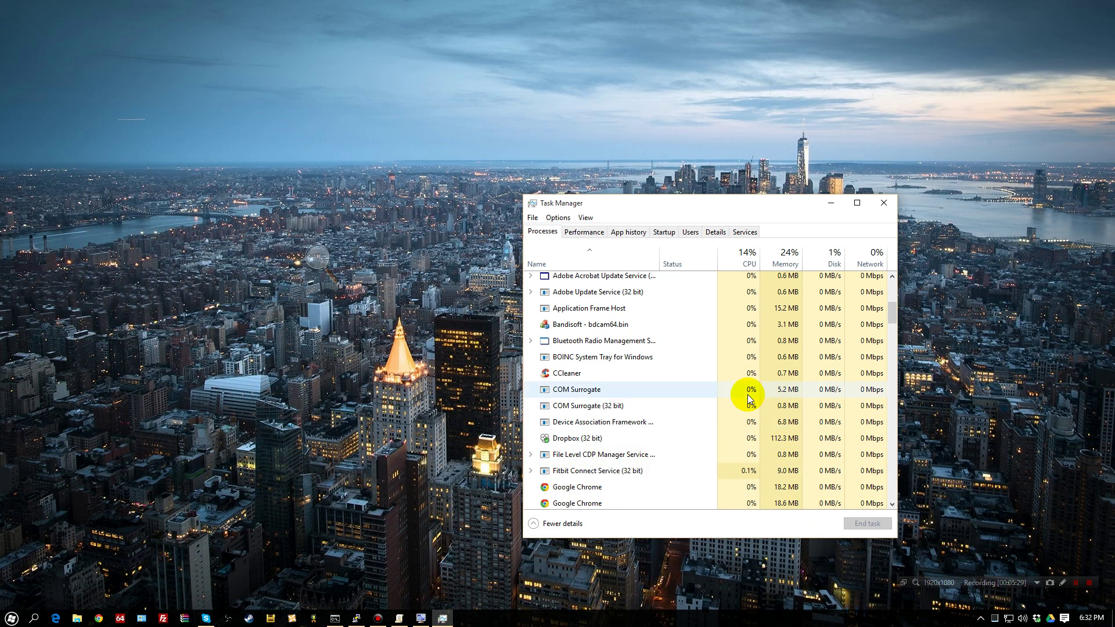
click(884, 203)
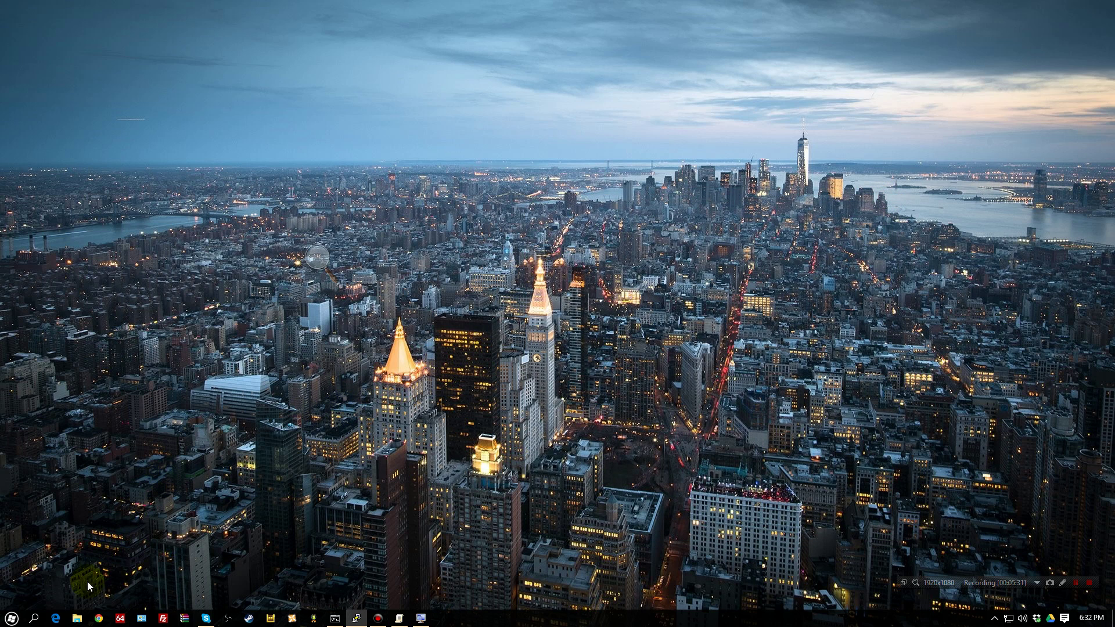
click(35, 620)
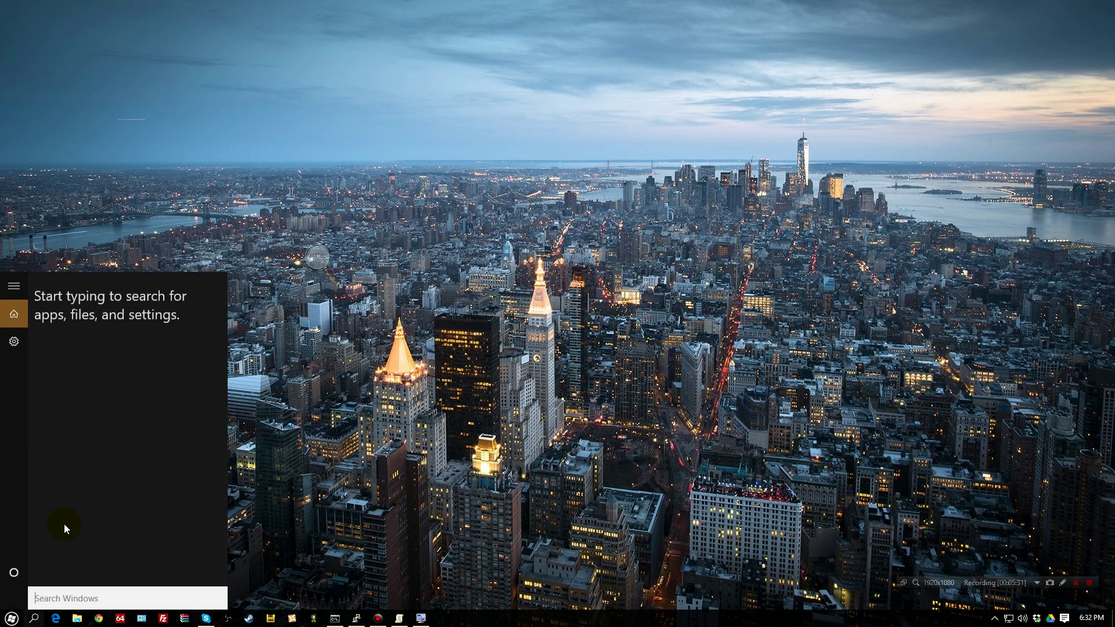
click(14, 342)
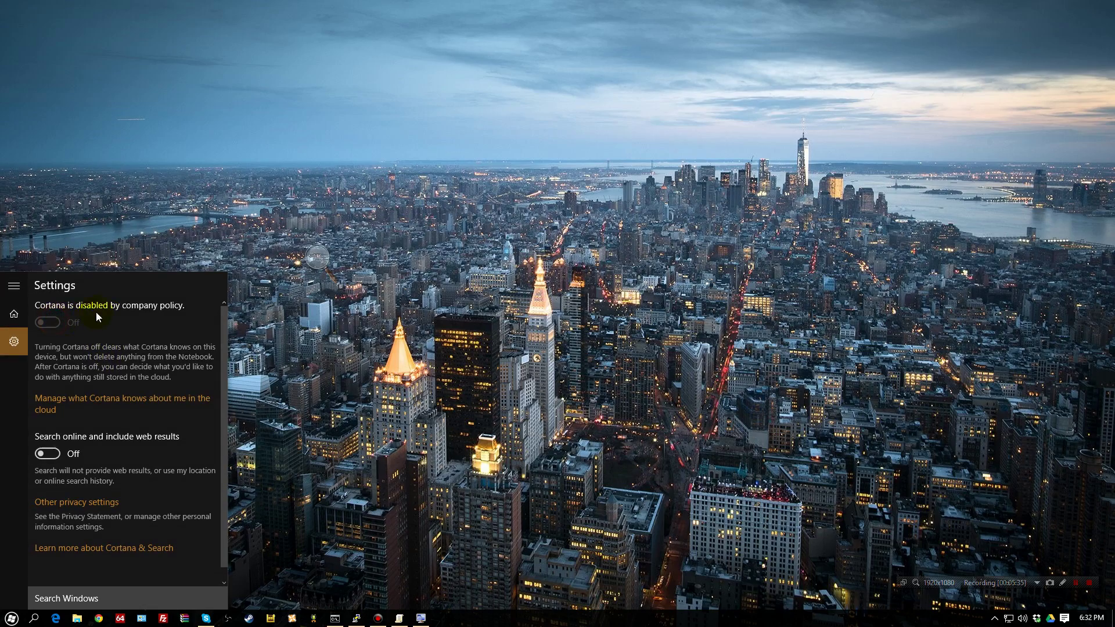
key(super+plus)
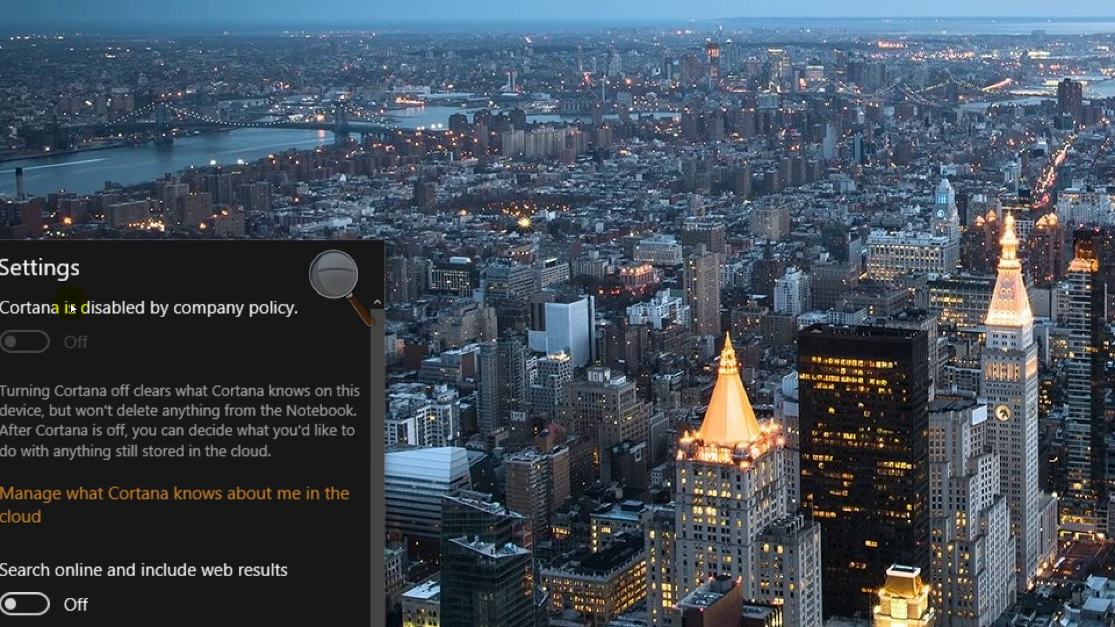
key(super+plus)
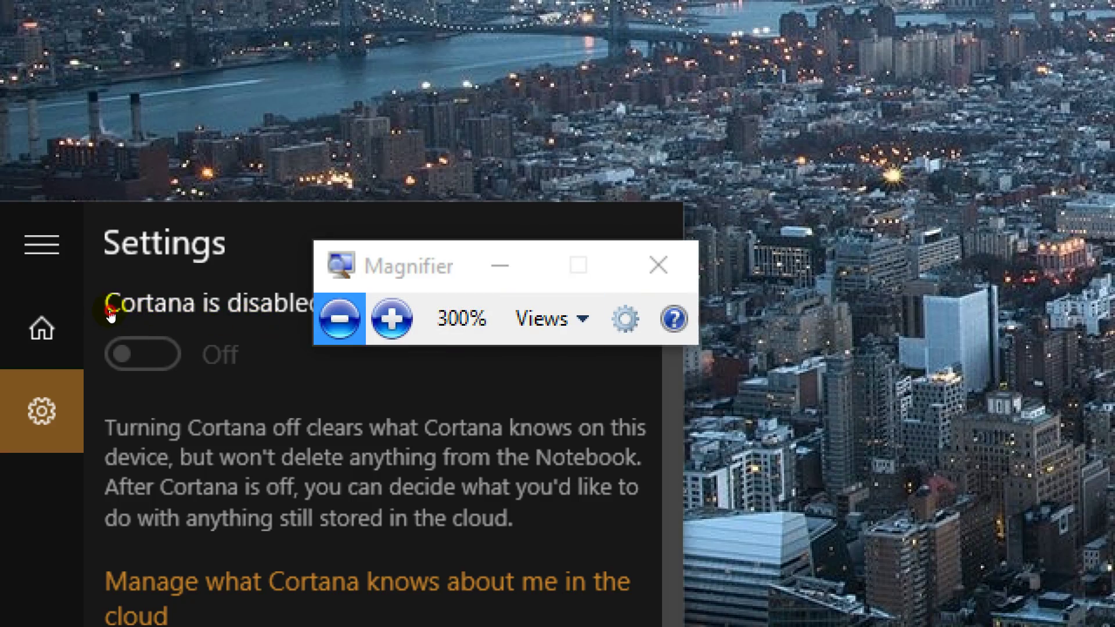
key(super+minus)
key(super+minus)
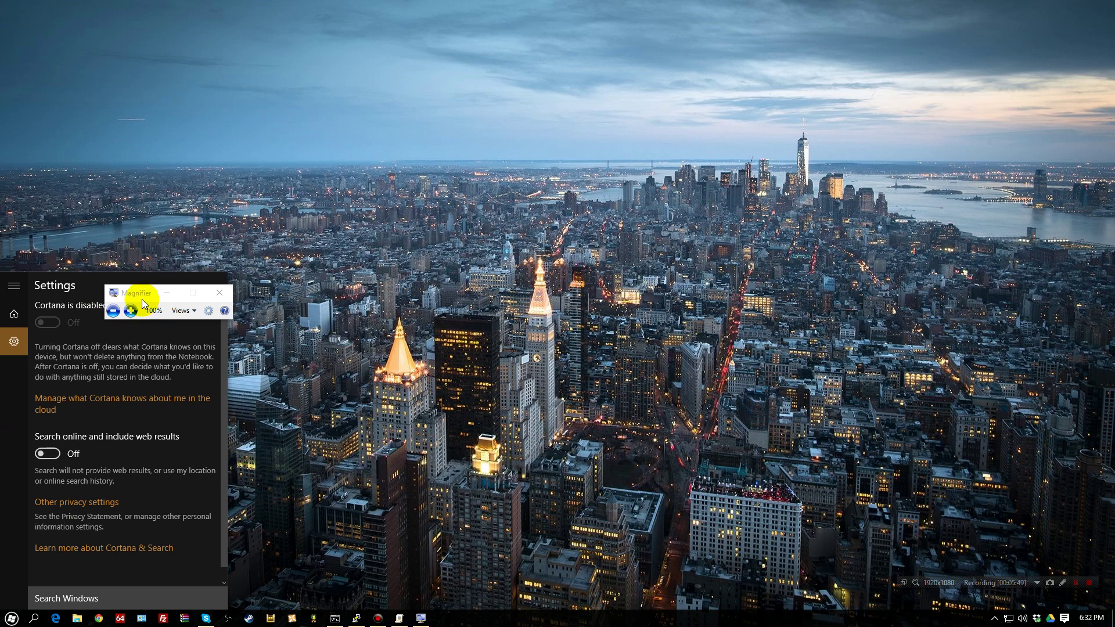
drag(144, 302, 400, 315)
click(478, 309)
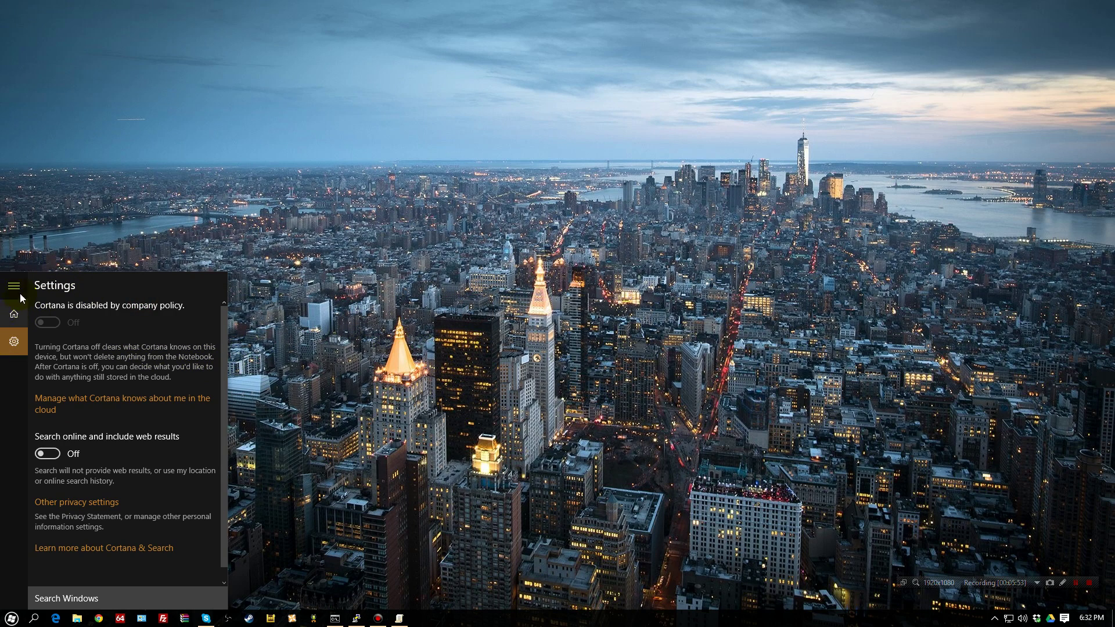
click(306, 353)
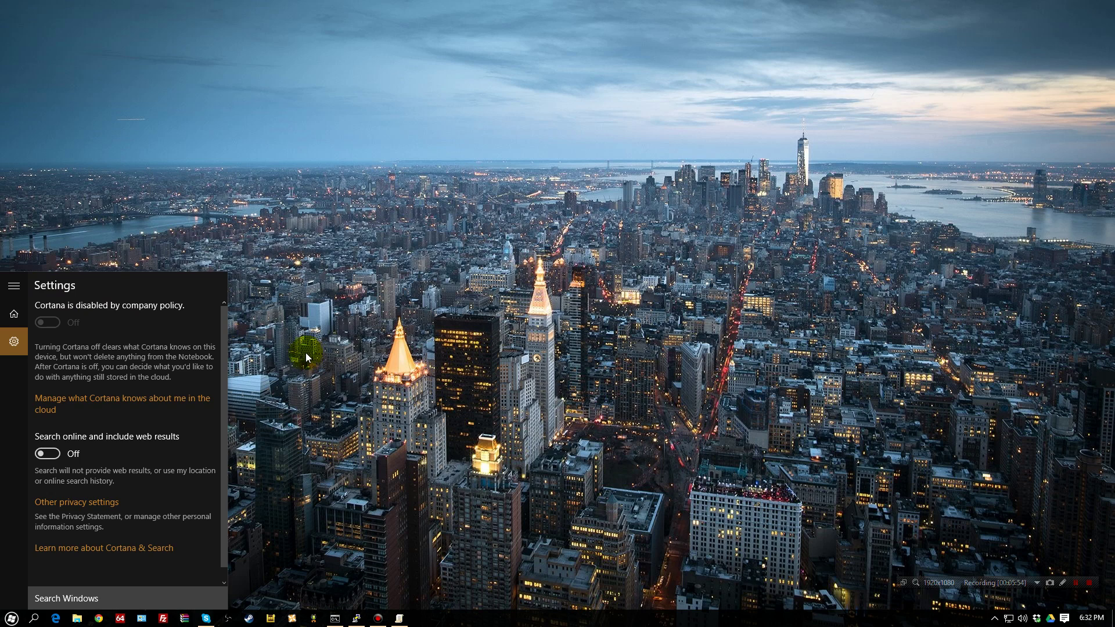
click(480, 337)
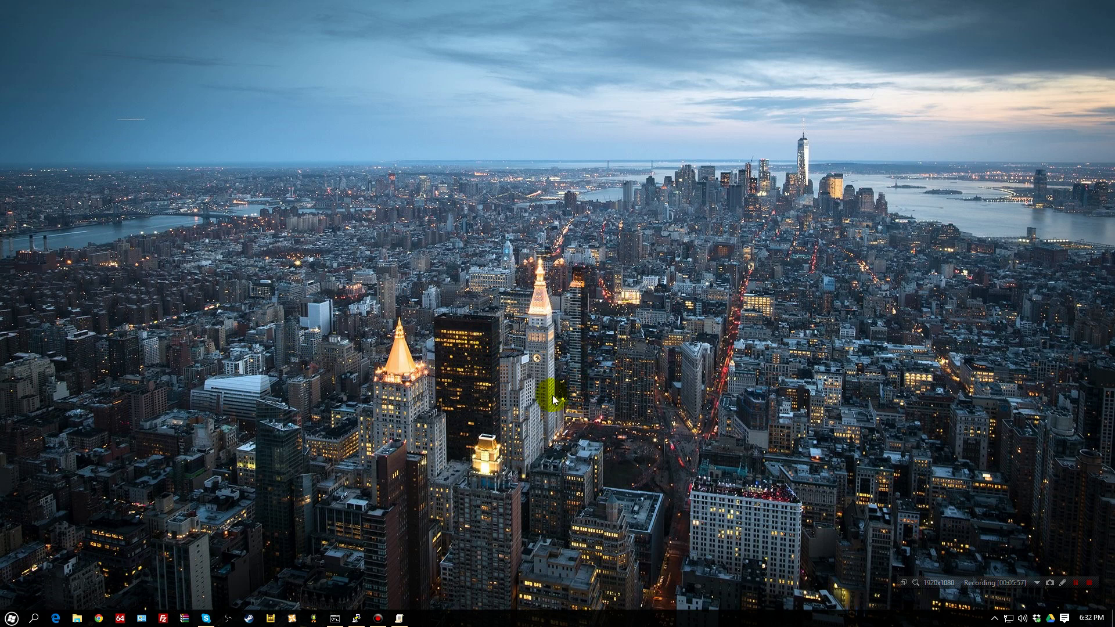